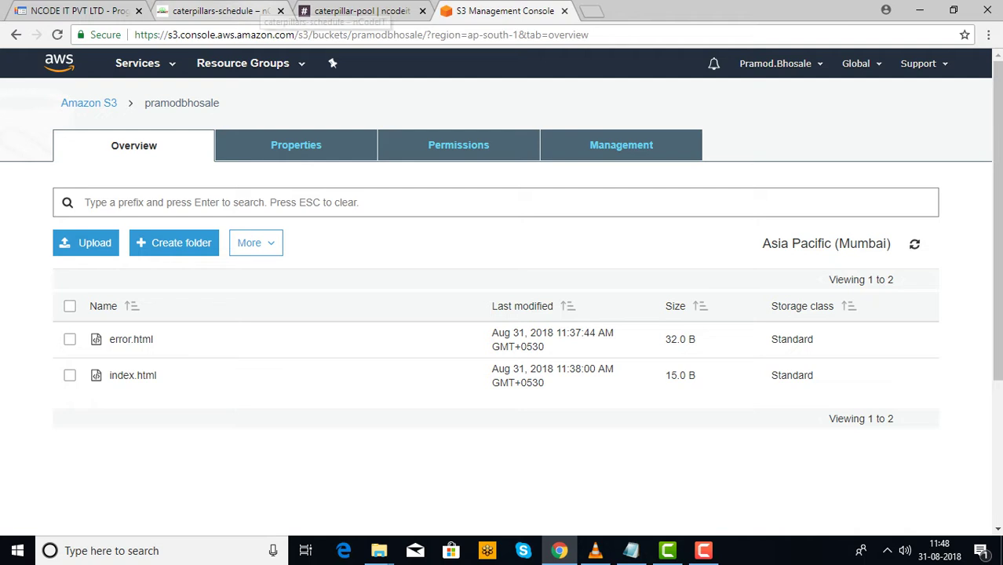
Step: Open the AWS console home page in a separate browser tab and return to the S3 bucket's tab
right_click(53, 59)
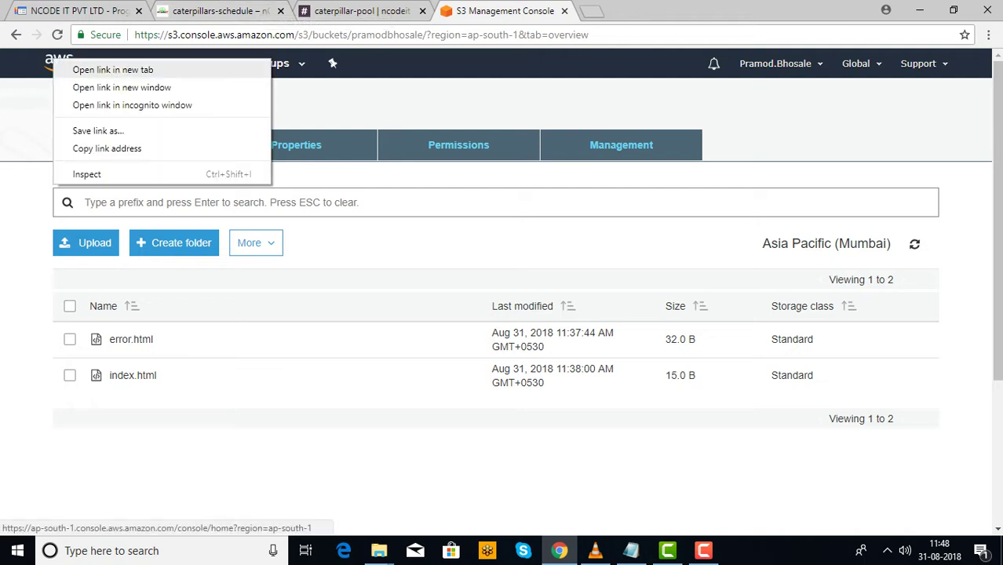
click(112, 70)
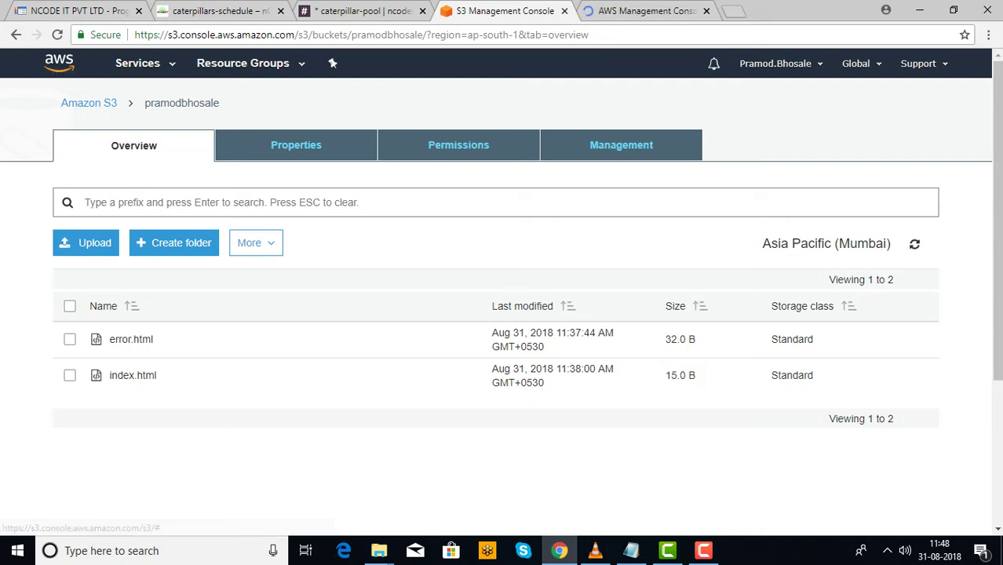
click(645, 11)
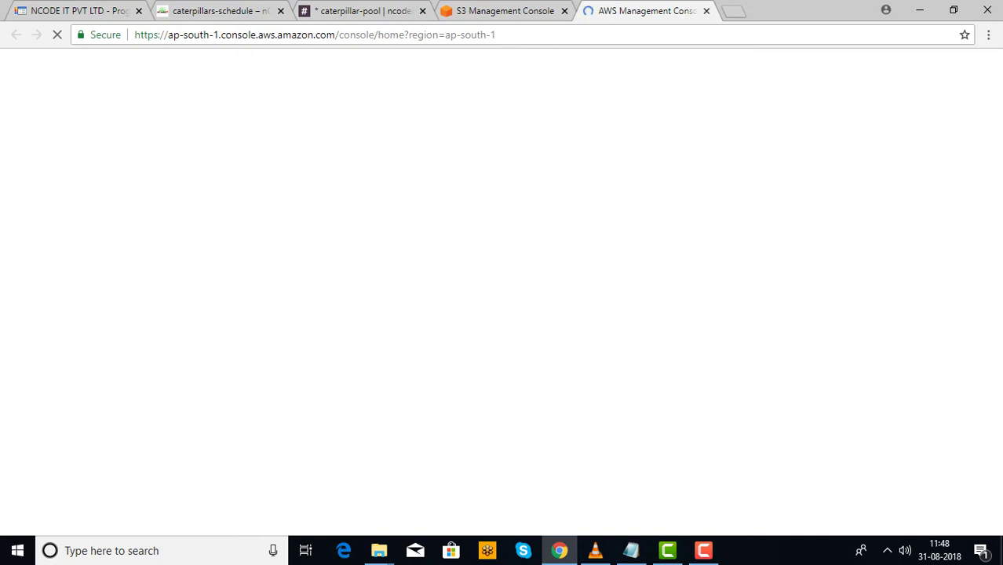
click(504, 11)
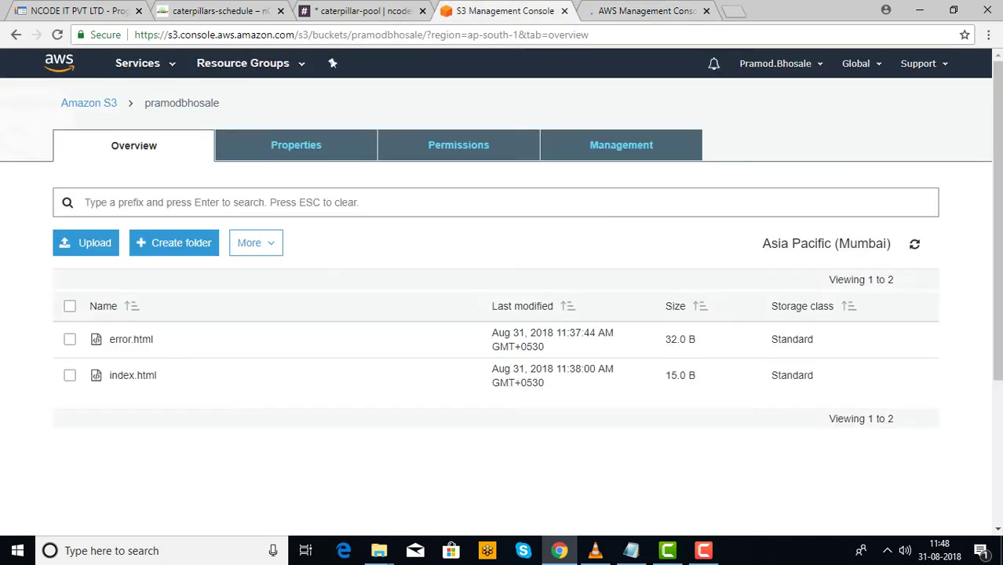
Step: Load the AWS Management Console home page in the tab that holds the S3 bucket
click(64, 63)
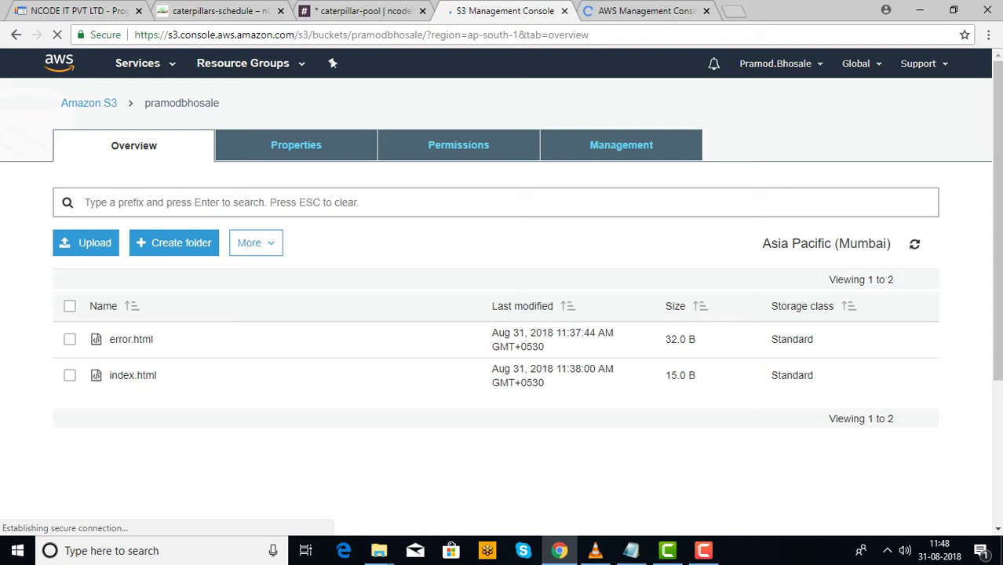
key(ctrl+Tab)
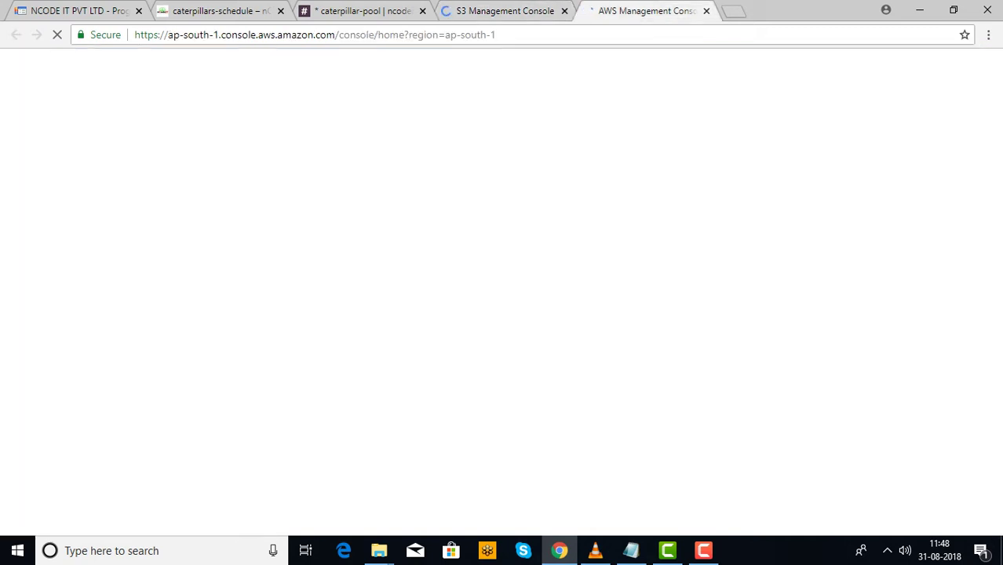
key(ctrl+shift+Tab)
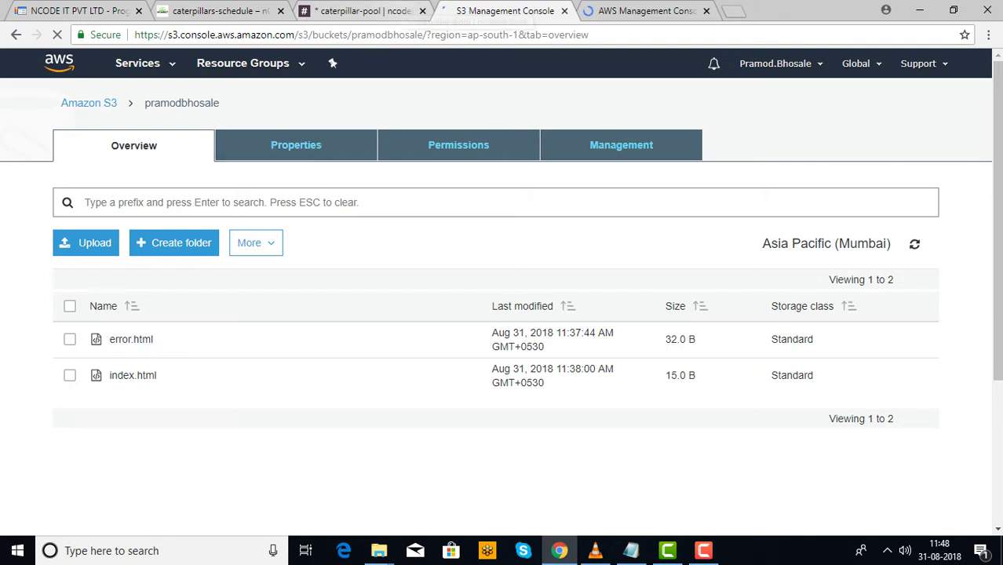
key(ctrl+Tab)
click(515, 7)
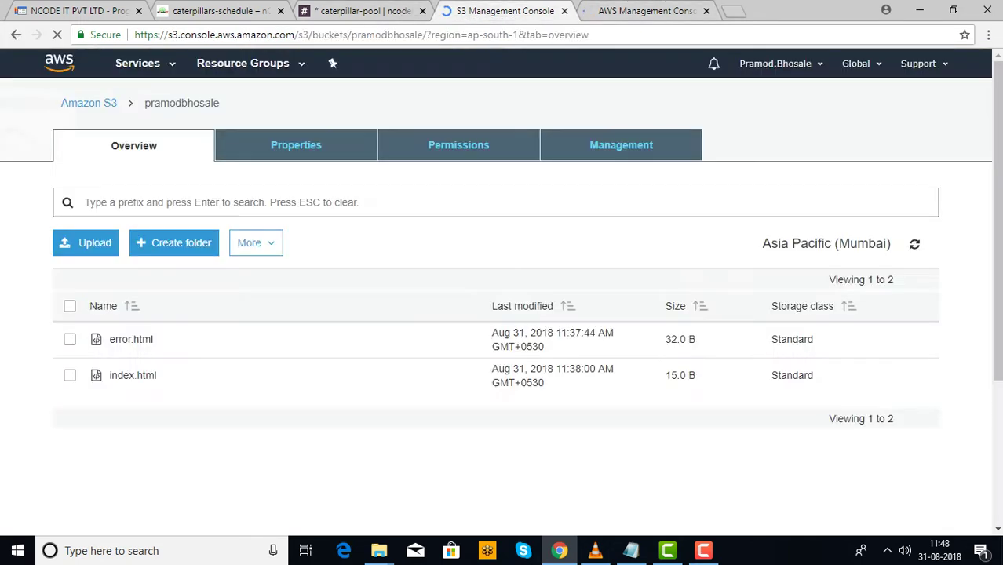
click(609, 11)
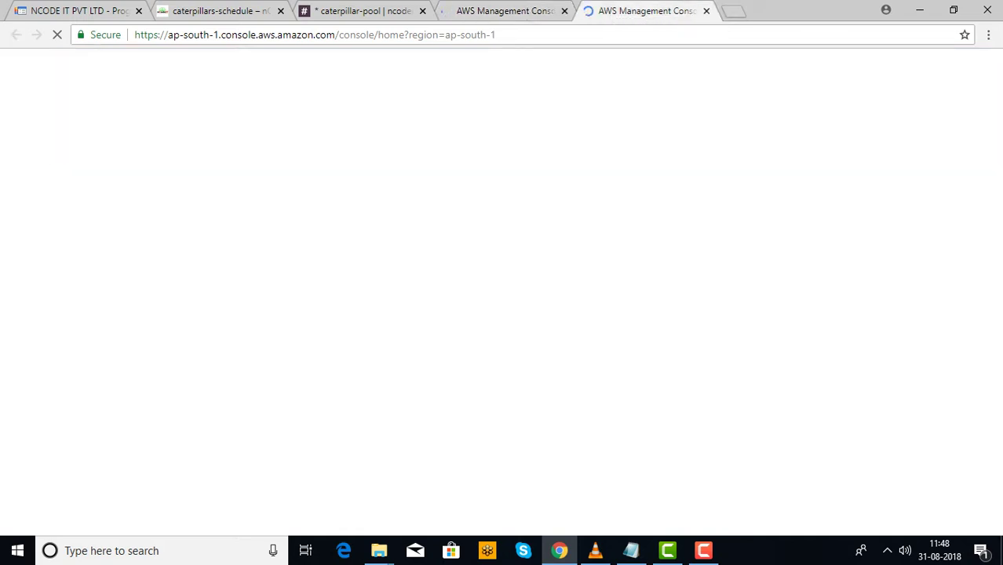
click(502, 11)
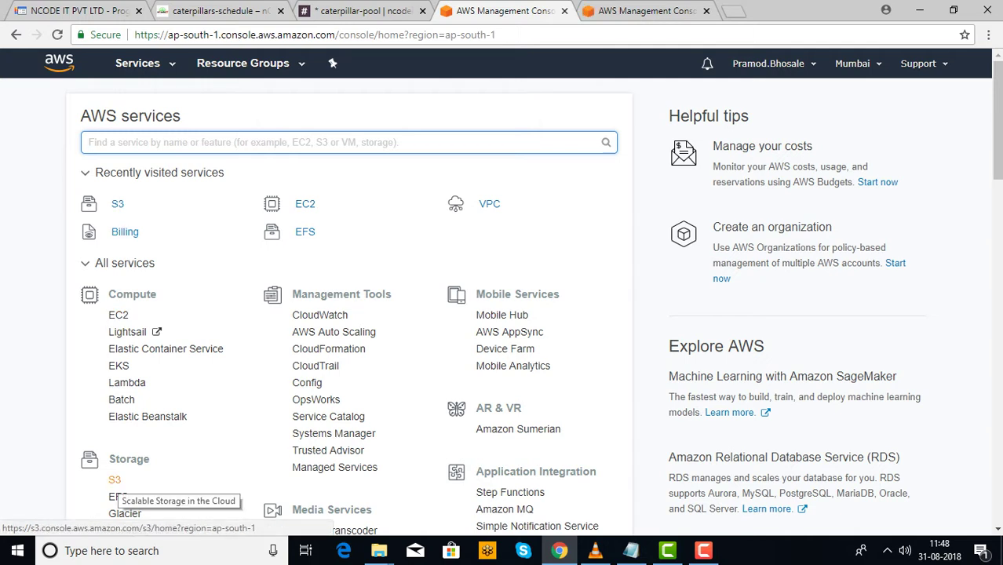
Step: Open the S3 storage service and close the duplicate AWS console tab
click(114, 480)
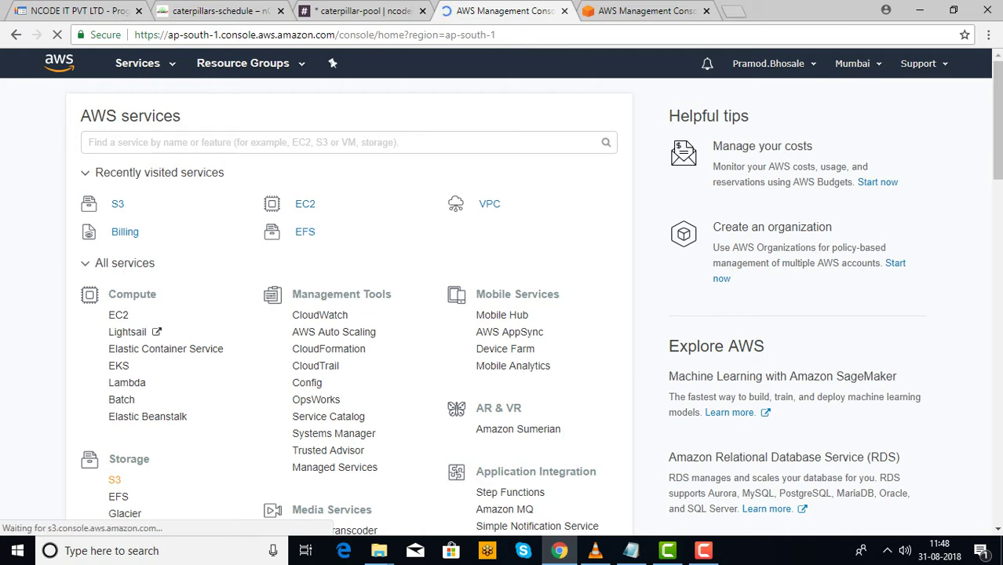
click(643, 11)
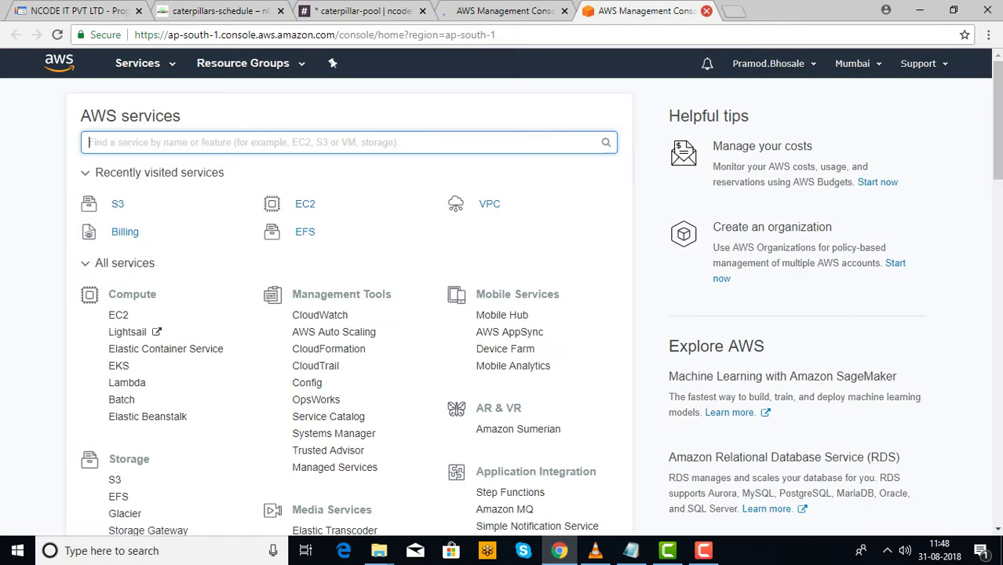
click(706, 11)
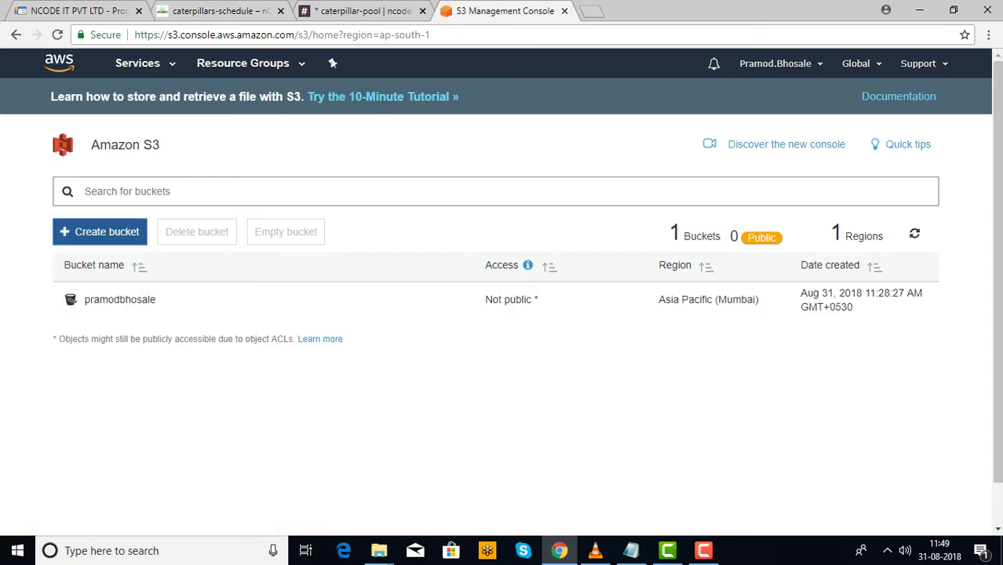
Step: Start a new bucket, name it with the owner's .org domain name and set its region to Asia Pacific (Singapore)
click(100, 231)
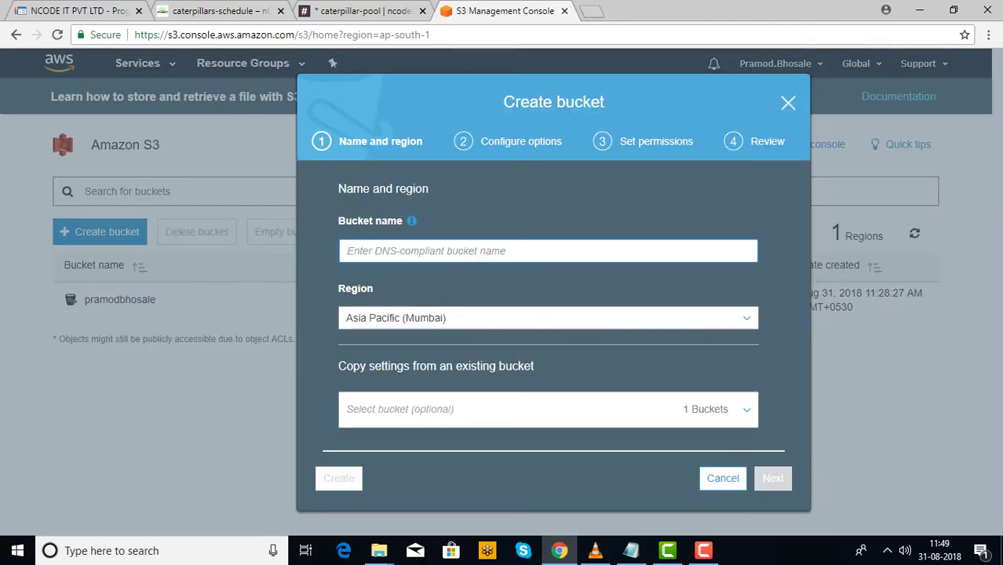
text(pl)
key(BackSpace)
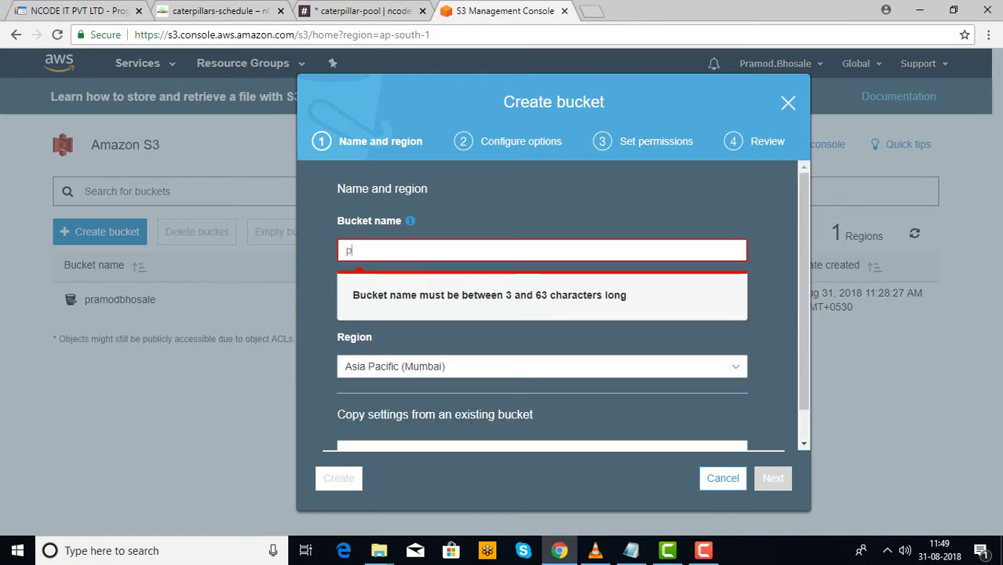
text(ra)
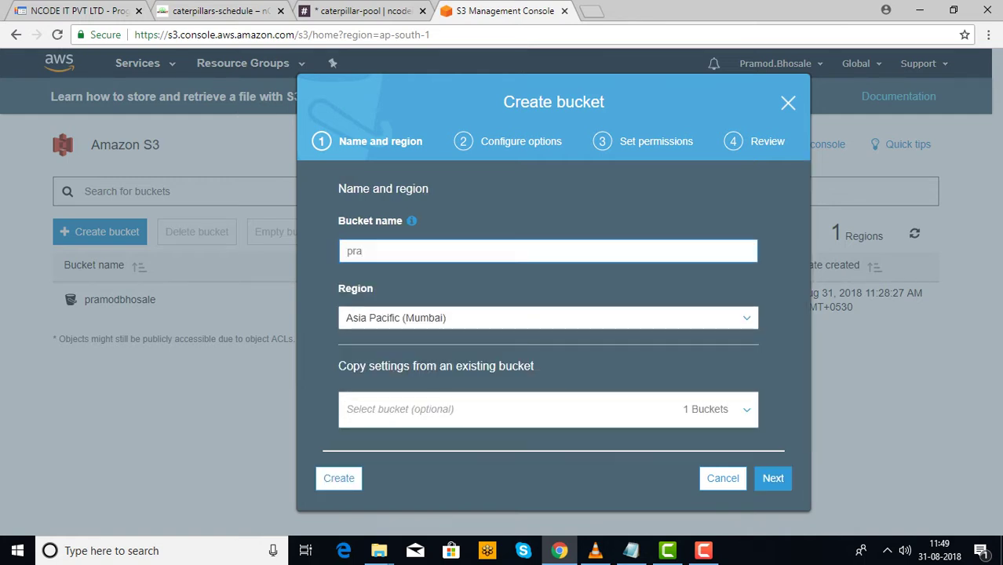
text(modbhosale.org)
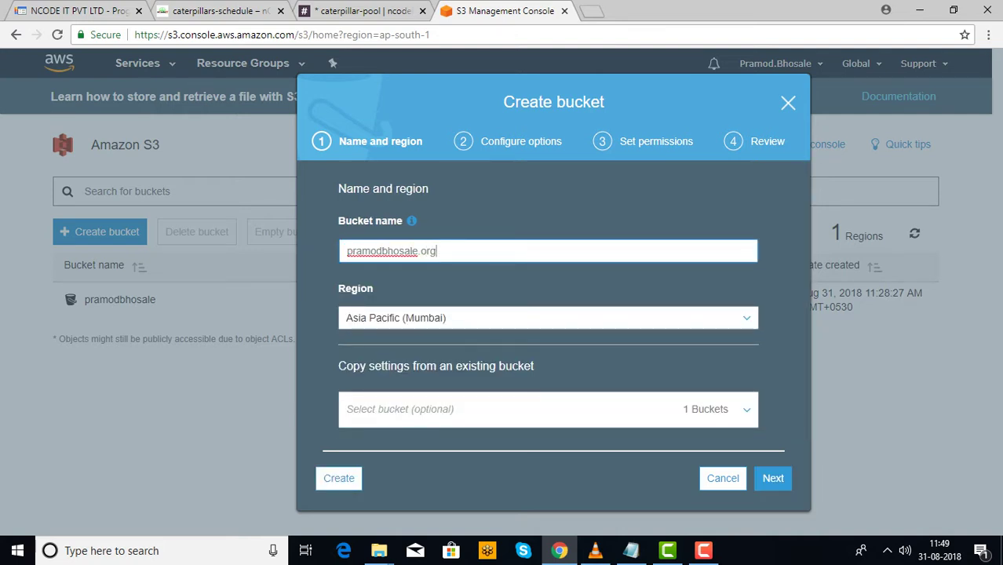
click(548, 317)
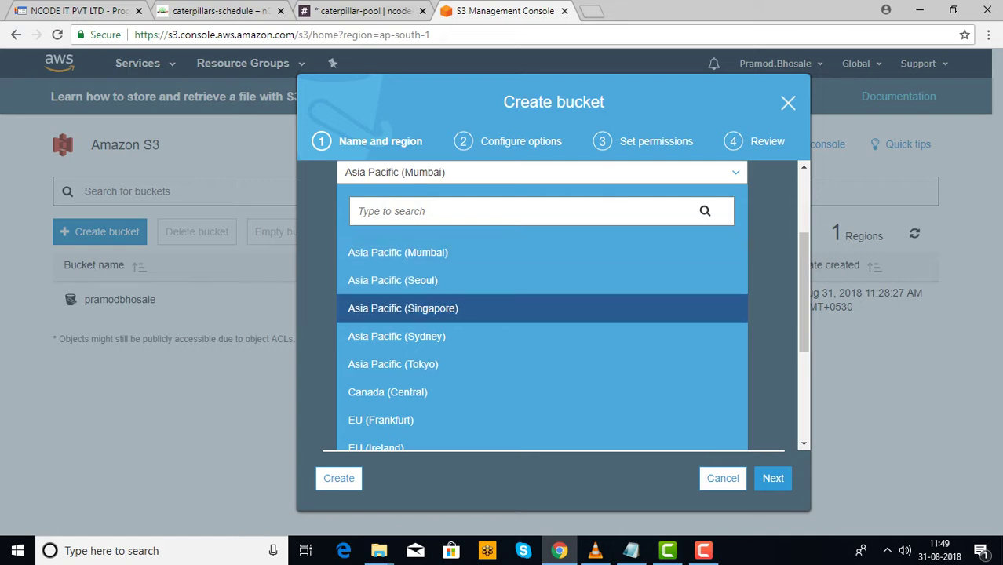
key(Return)
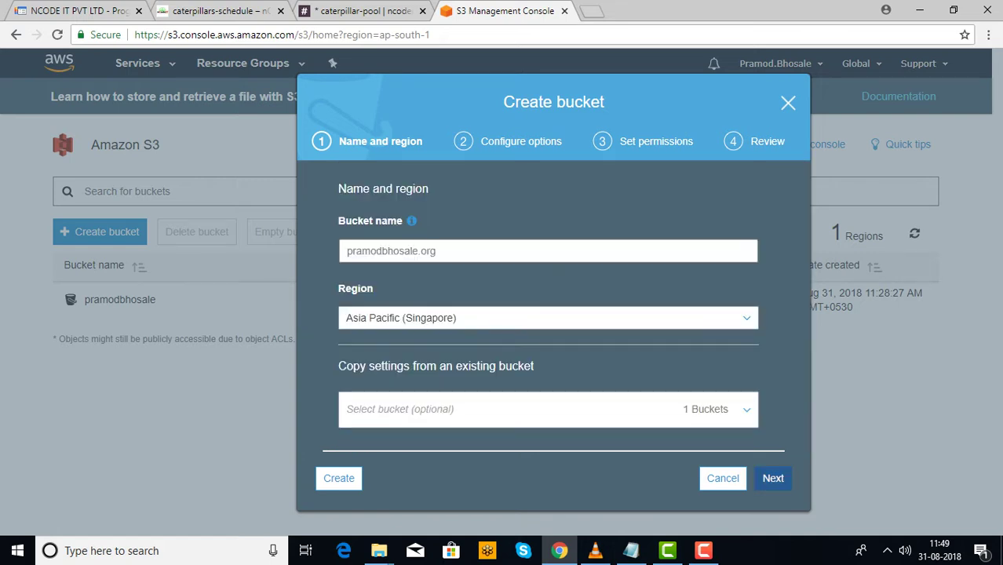
Step: Keep the default options and permissions for the new bucket and create it
click(772, 478)
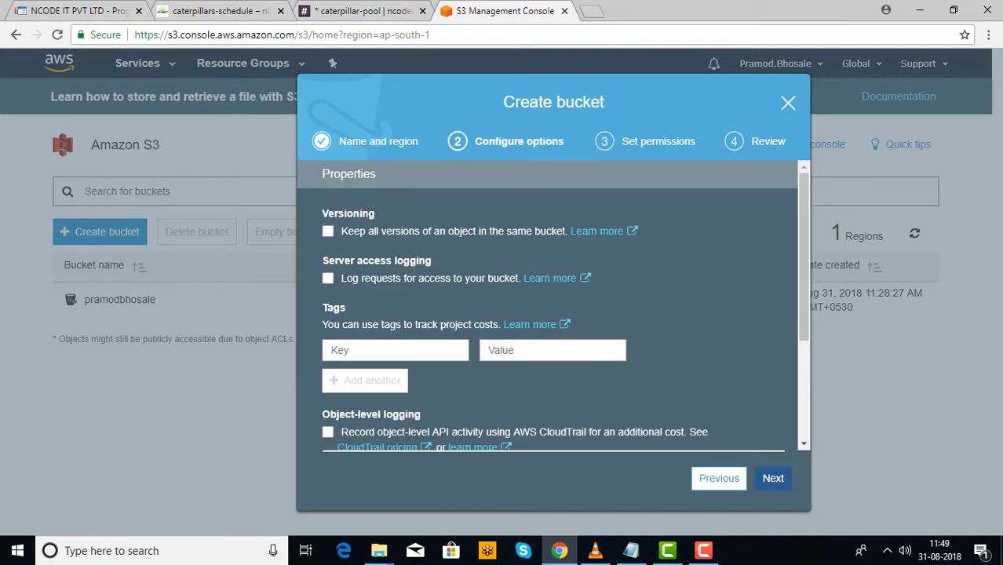
click(772, 478)
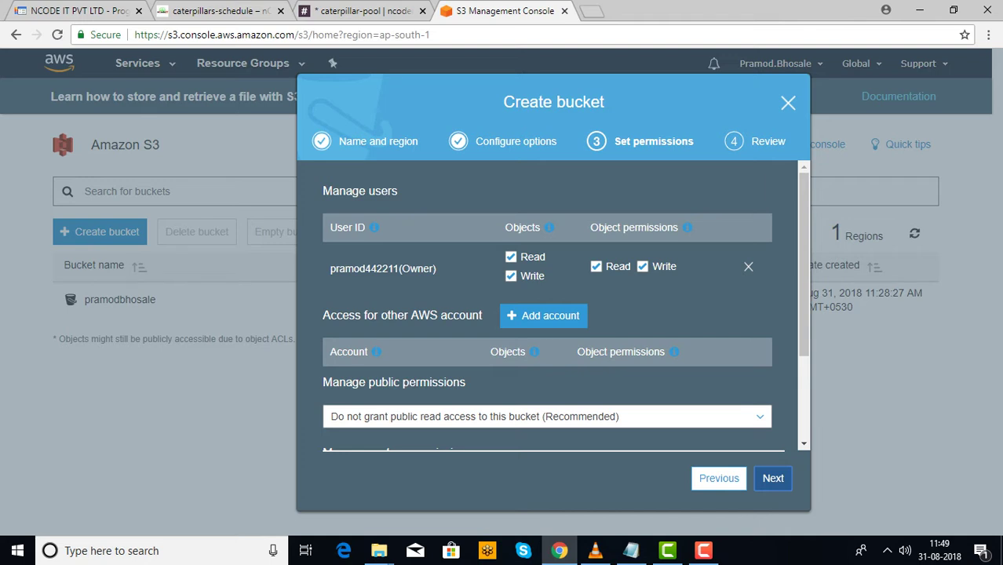
click(772, 478)
click(772, 477)
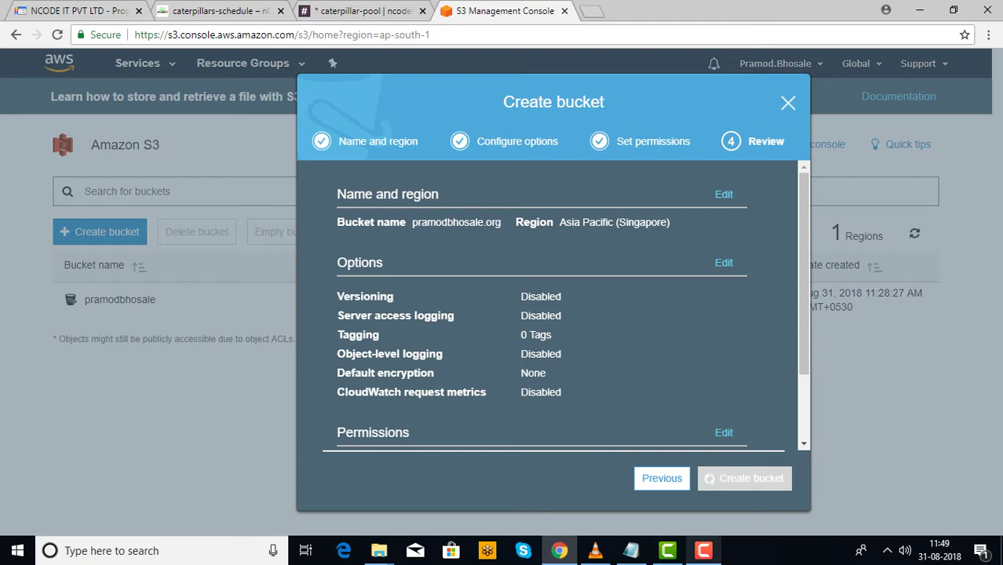
click(703, 550)
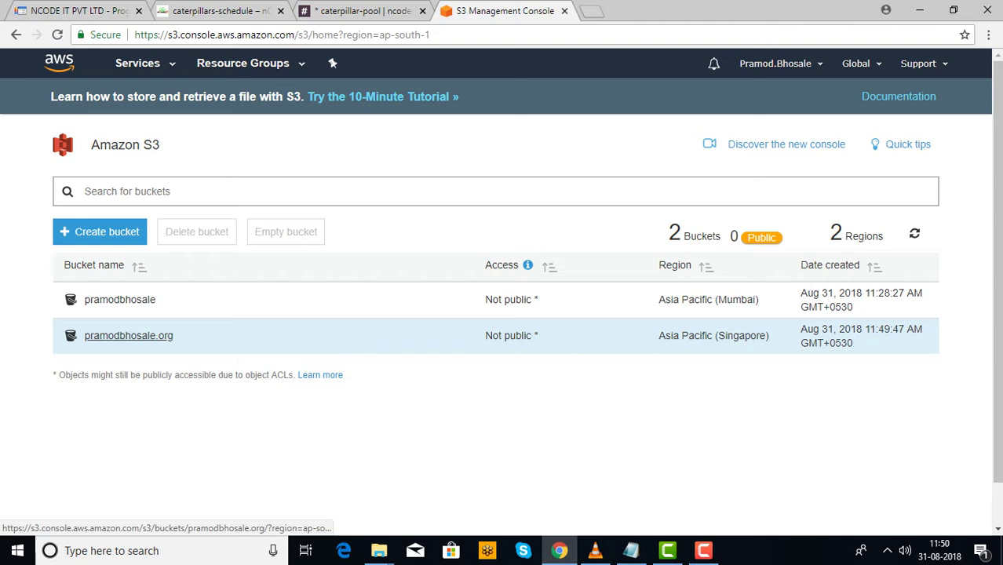
Step: Open the properties of the new .org bucket in Asia Pacific (Singapore)
click(129, 336)
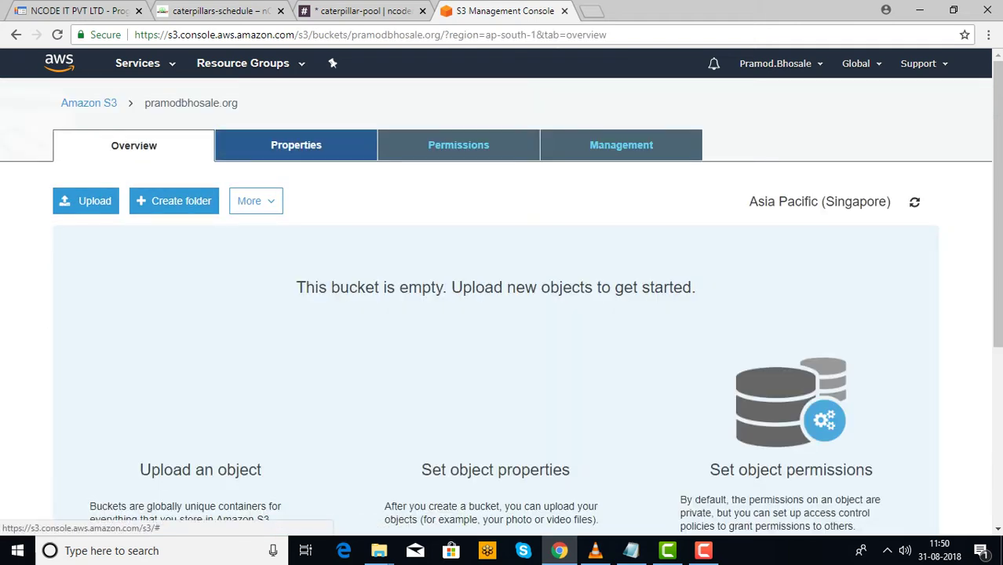
click(295, 145)
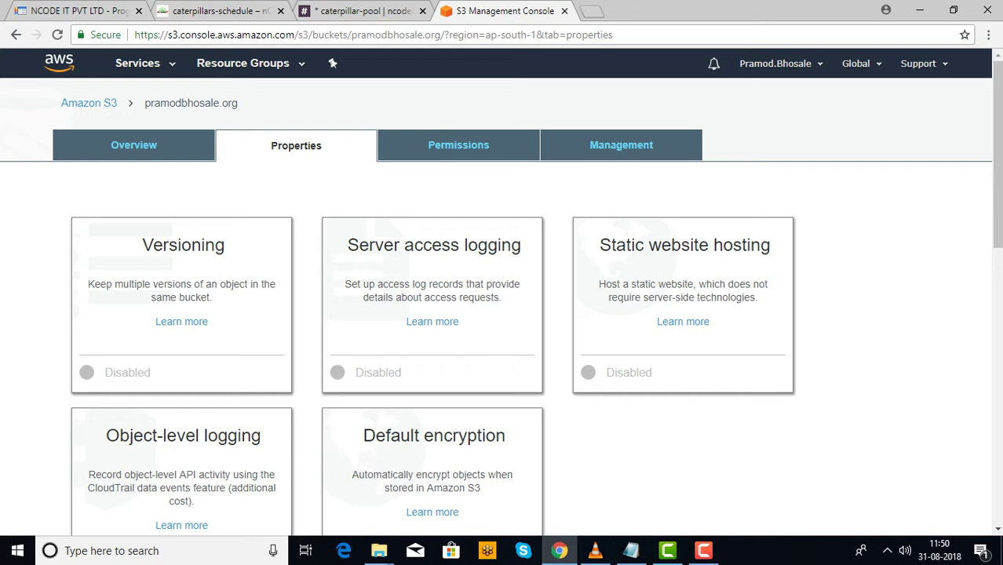
Step: Read the AWS documentation on hosting a static website on Amazon S3 and return to the bucket's properties
click(683, 321)
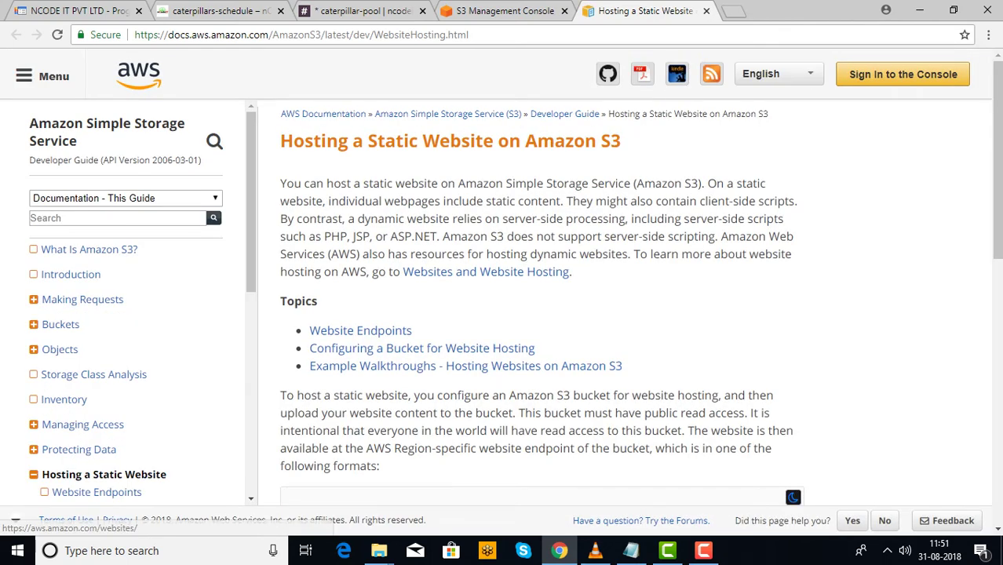
scroll(541, 314, down, 5)
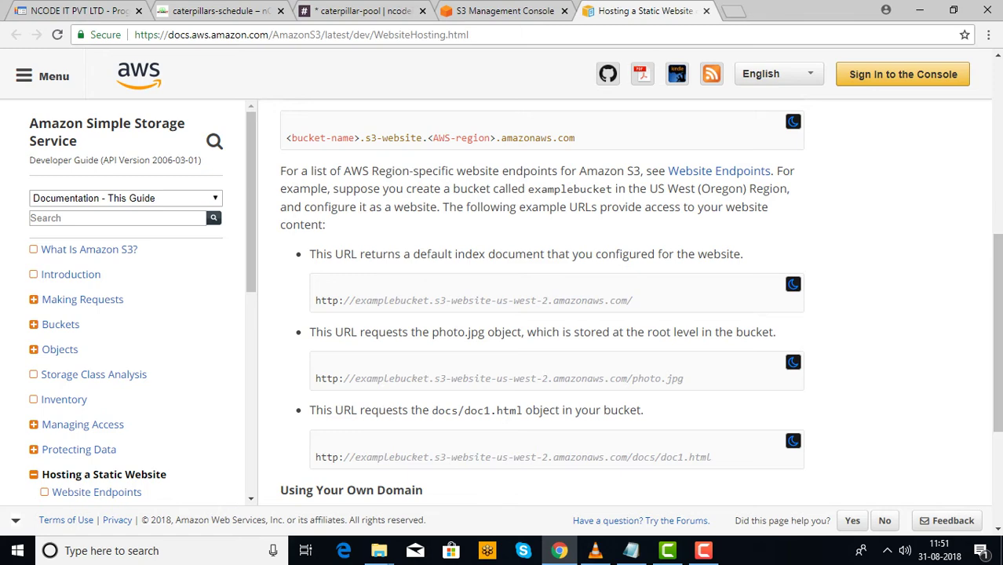
click(42, 75)
click(494, 11)
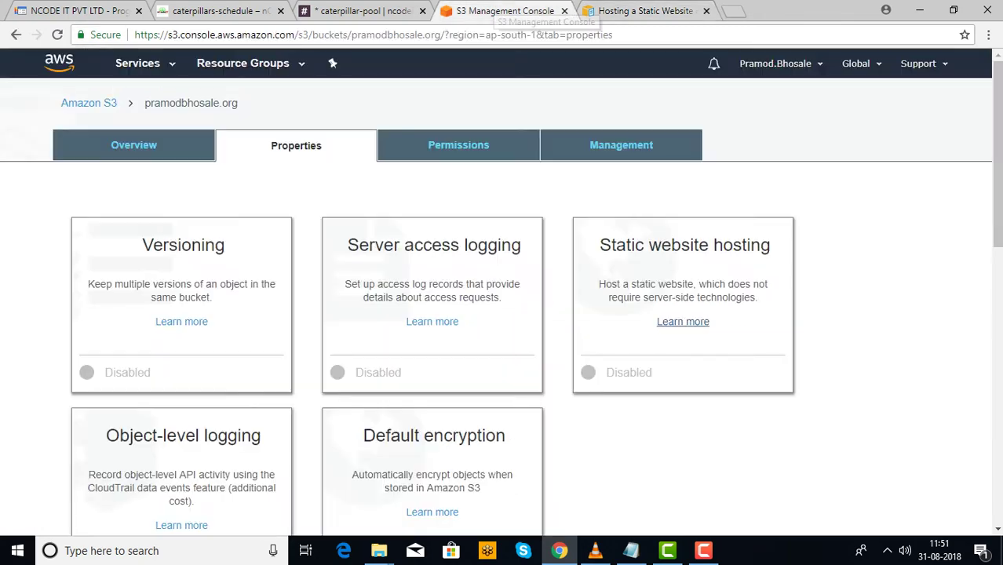
click(674, 10)
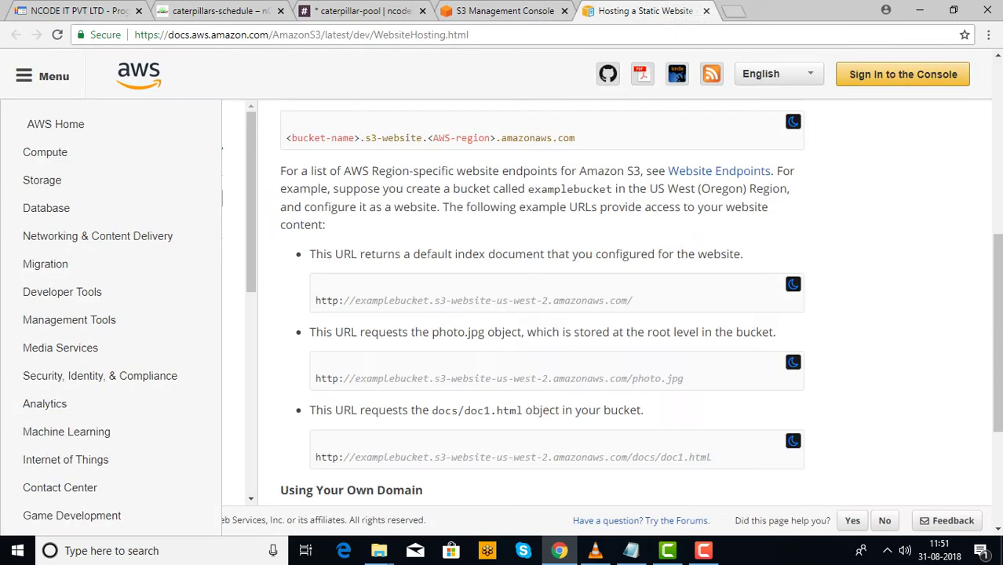
click(706, 11)
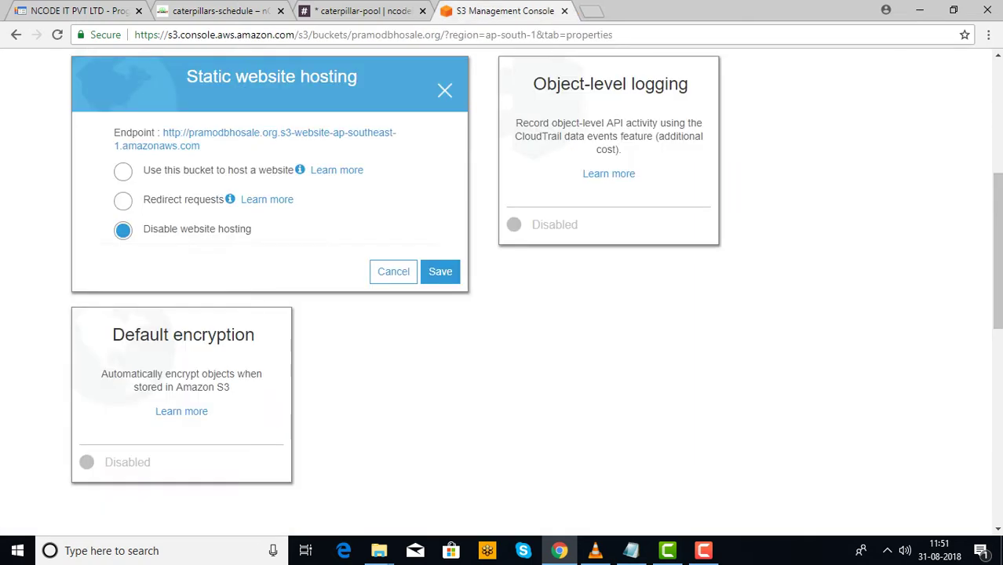
Step: Enable static website hosting for the .org bucket with the option to use this bucket to host a website
scroll(502, 291, up, 5)
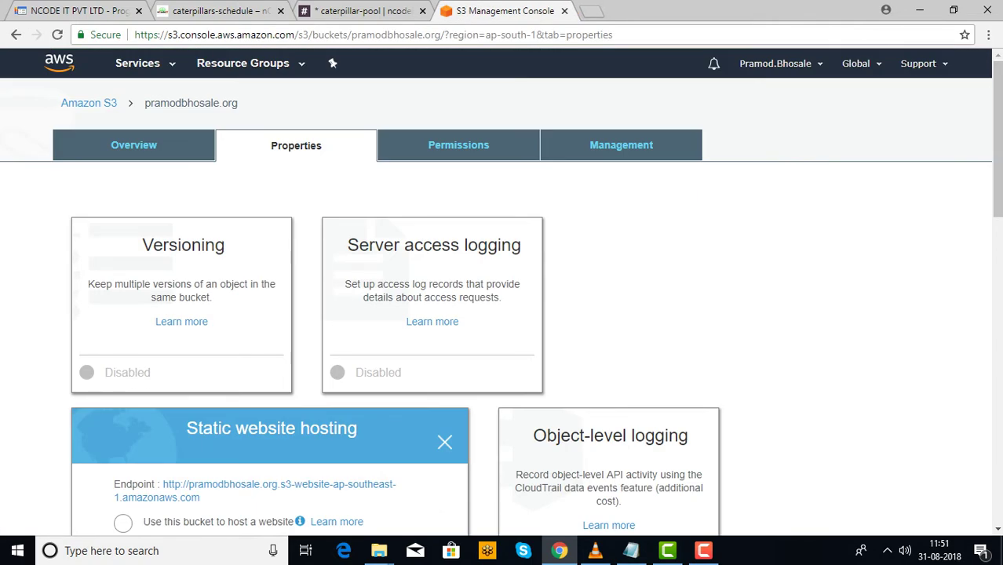
scroll(997, 141, down, 5)
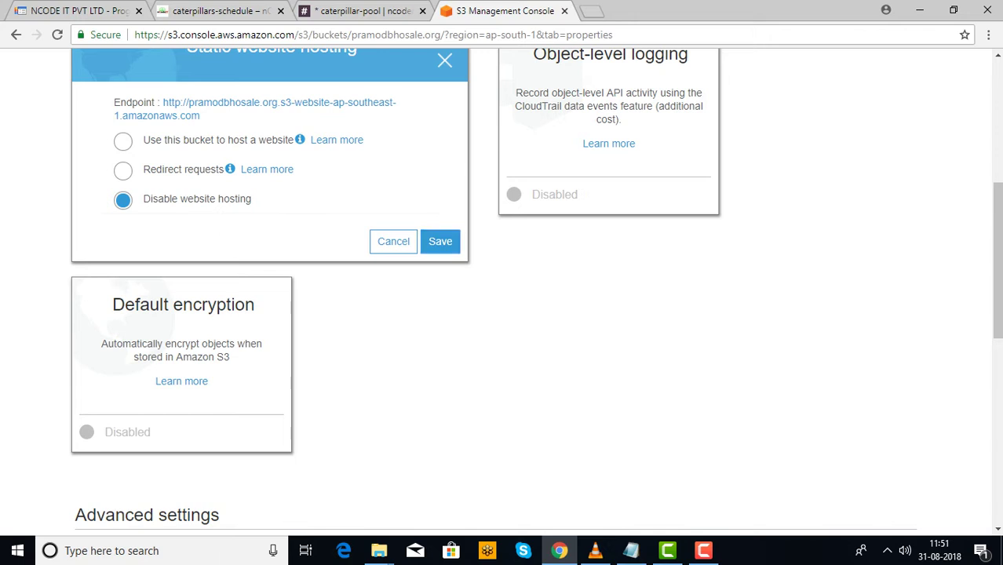
click(122, 141)
Step: Open the object-level logging settings of the .org bucket and look over the property cards
click(608, 118)
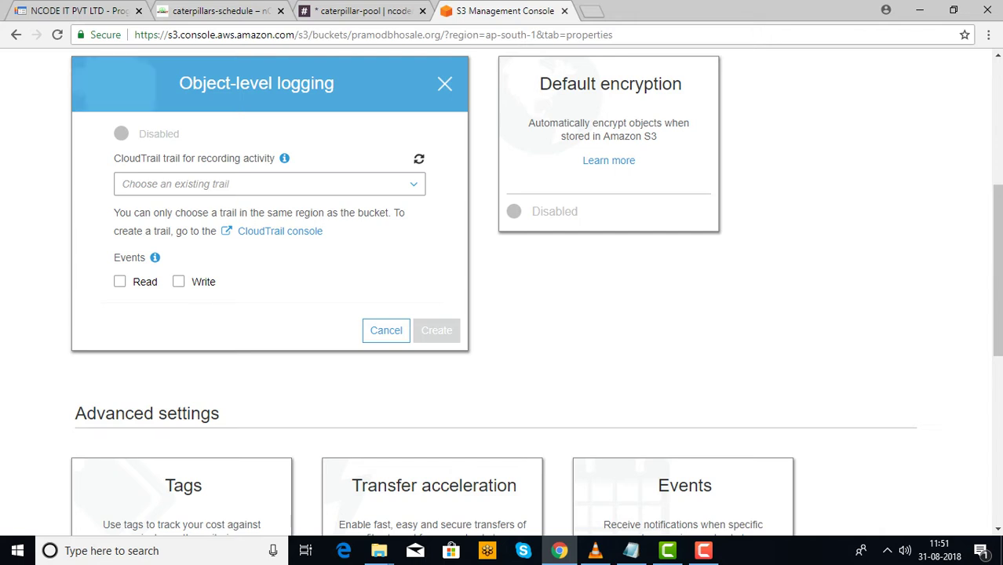
scroll(534, 291, up, 3)
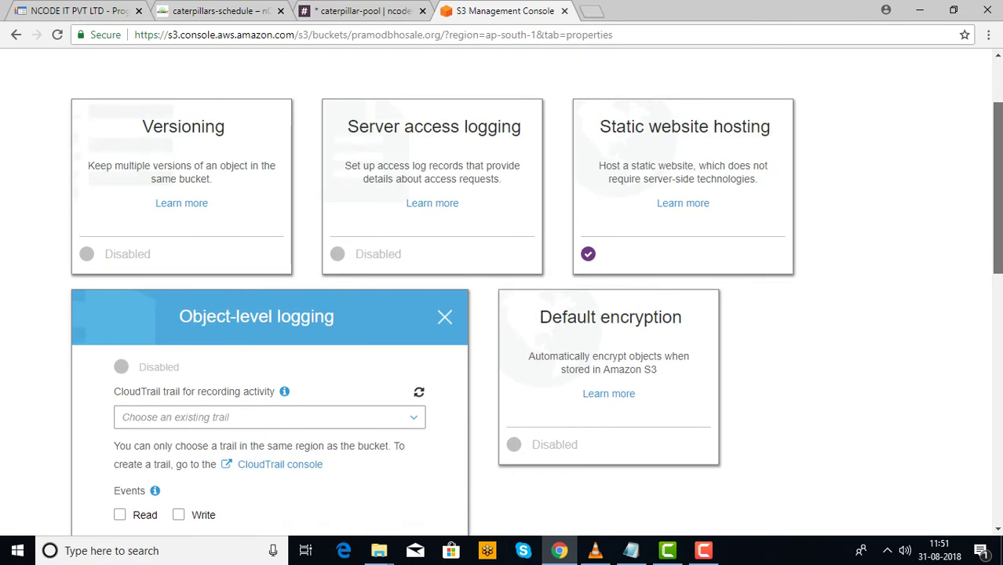
scroll(533, 290, down, 3)
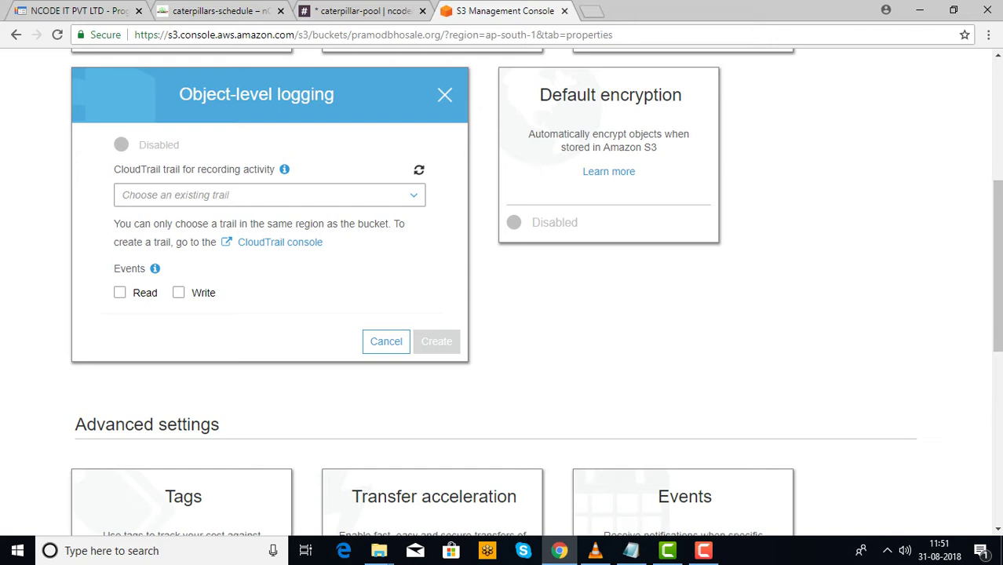
Step: Reopen static website hosting in the .org bucket's properties and choose to use this bucket to host a website
click(16, 35)
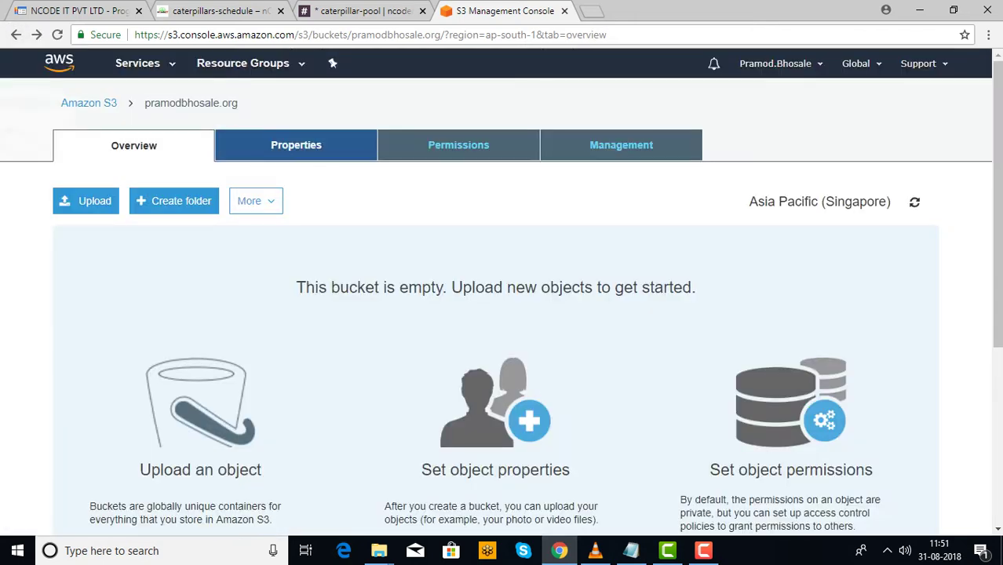
click(295, 145)
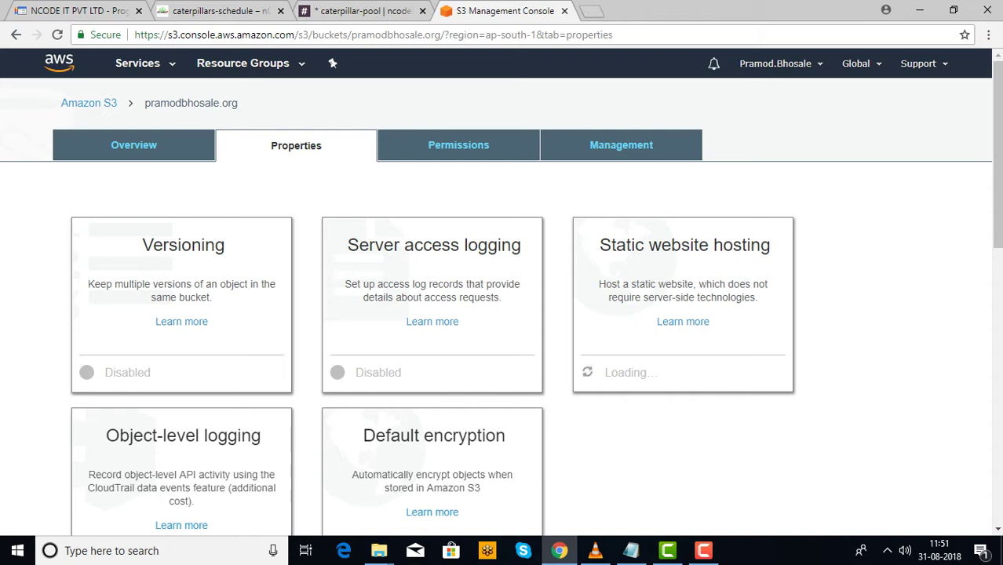
scroll(501, 292, down, 1)
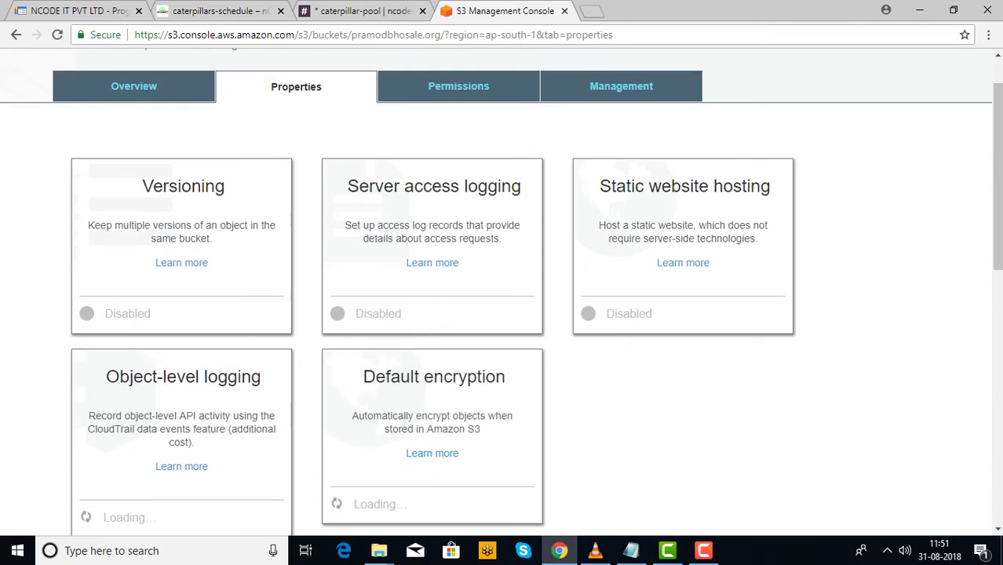
click(608, 176)
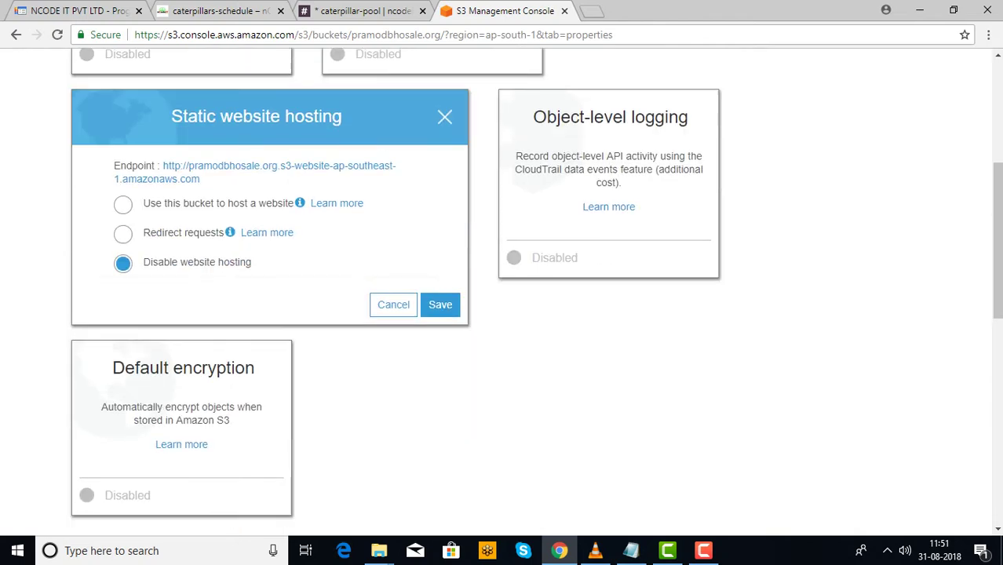
scroll(608, 176, down, 1)
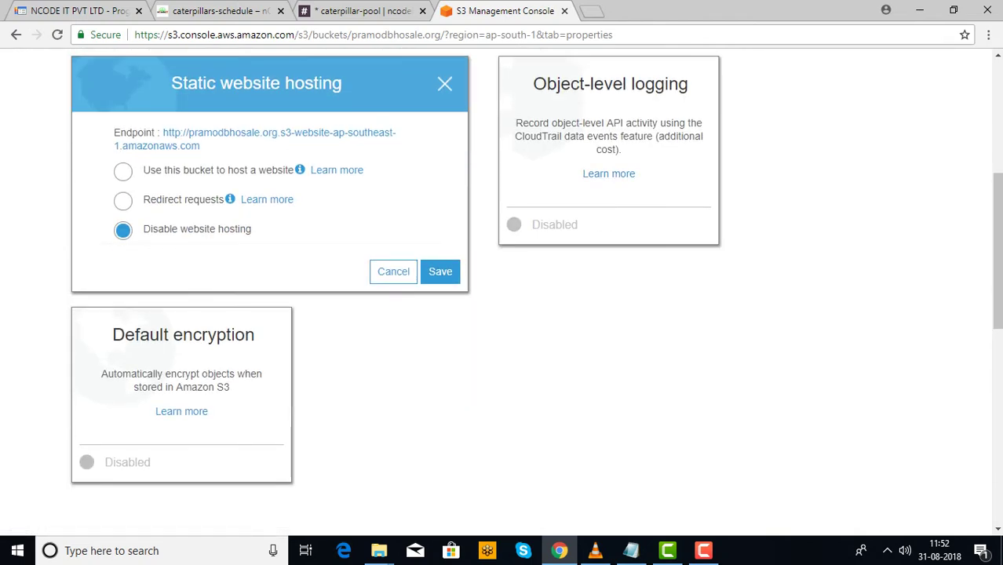
click(123, 171)
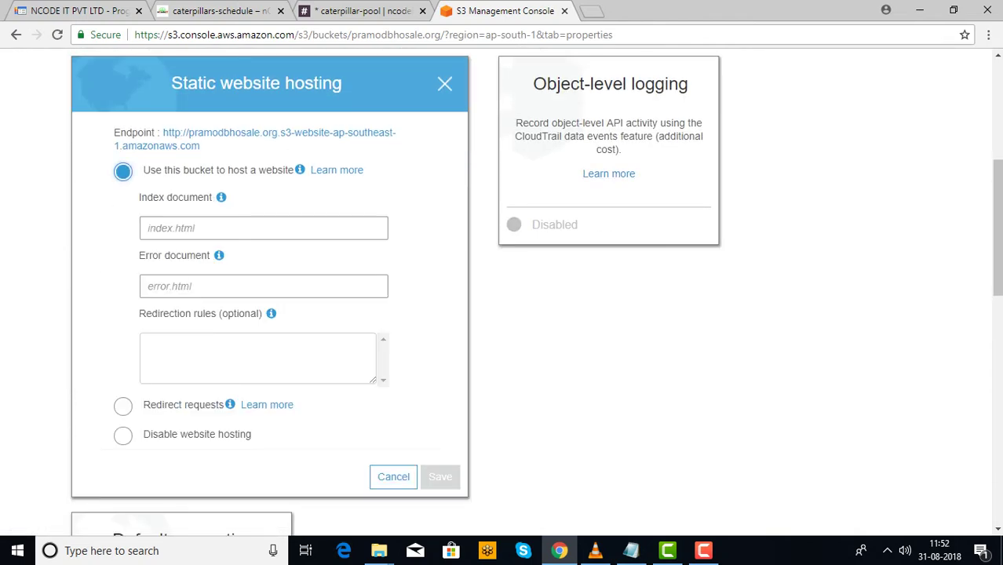
Step: Set the index document to index1.html and the error document to error1.html, and save the static website hosting settings
click(224, 228)
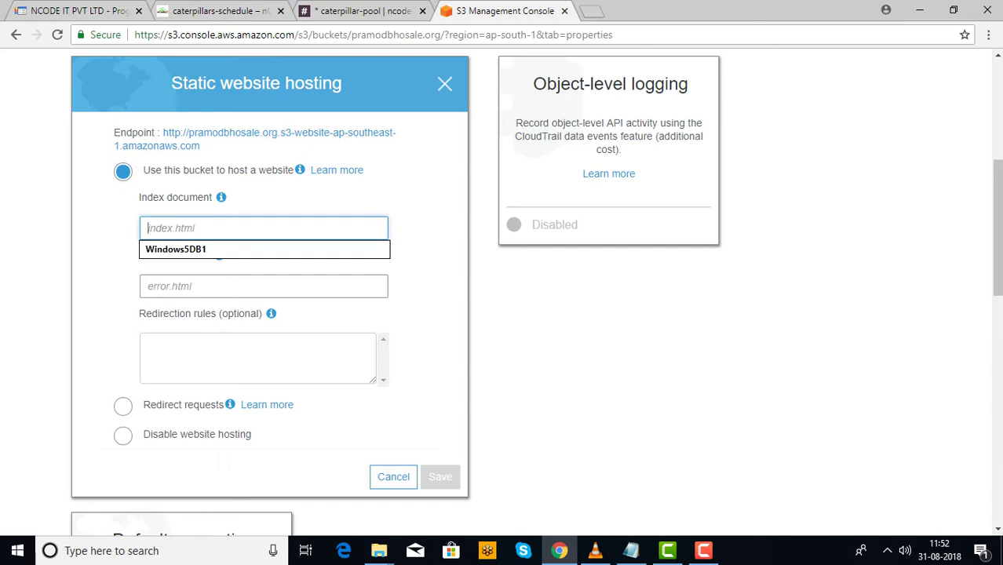
text(inde)
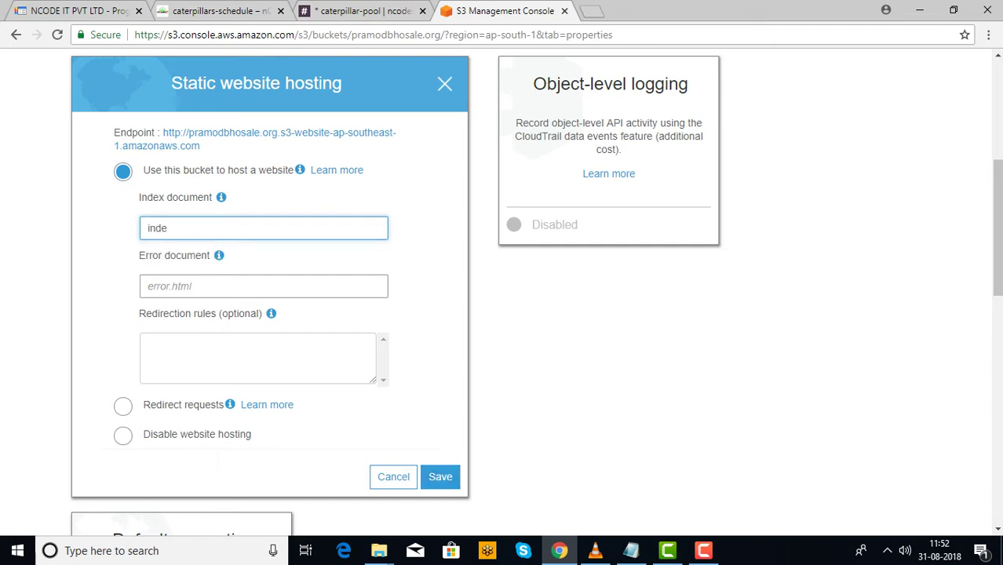
text(x1.html)
click(263, 286)
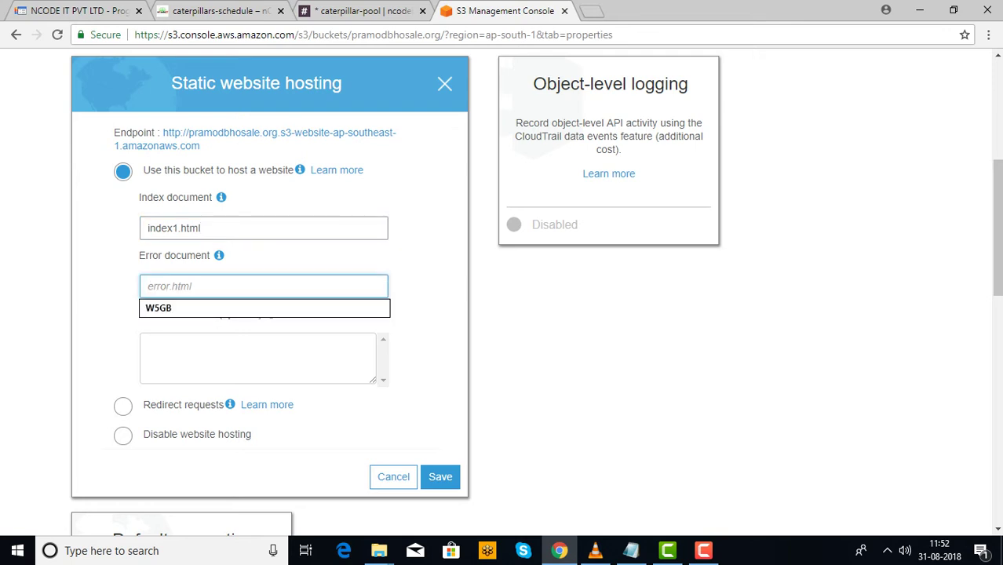
text(error)
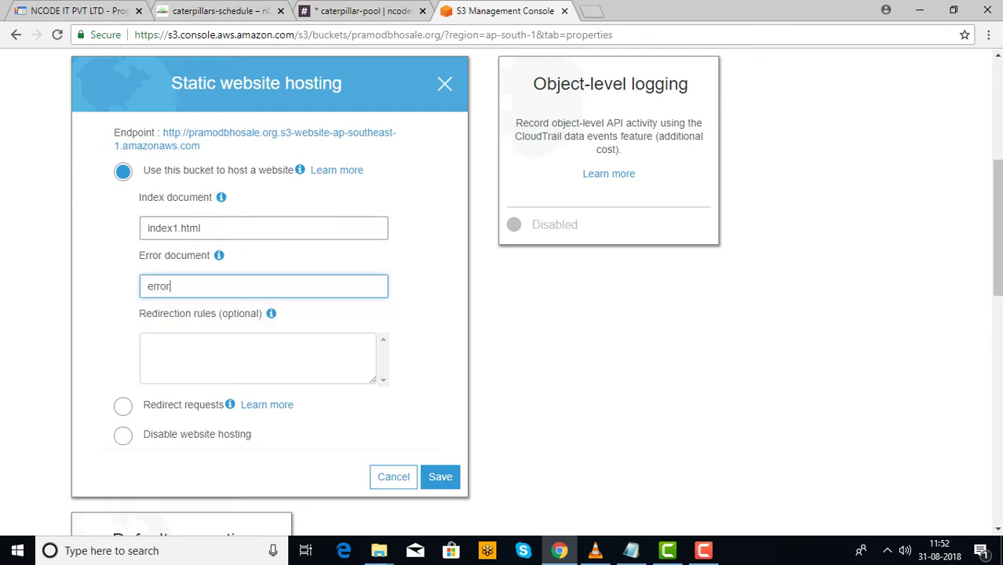
text(1.html)
click(440, 477)
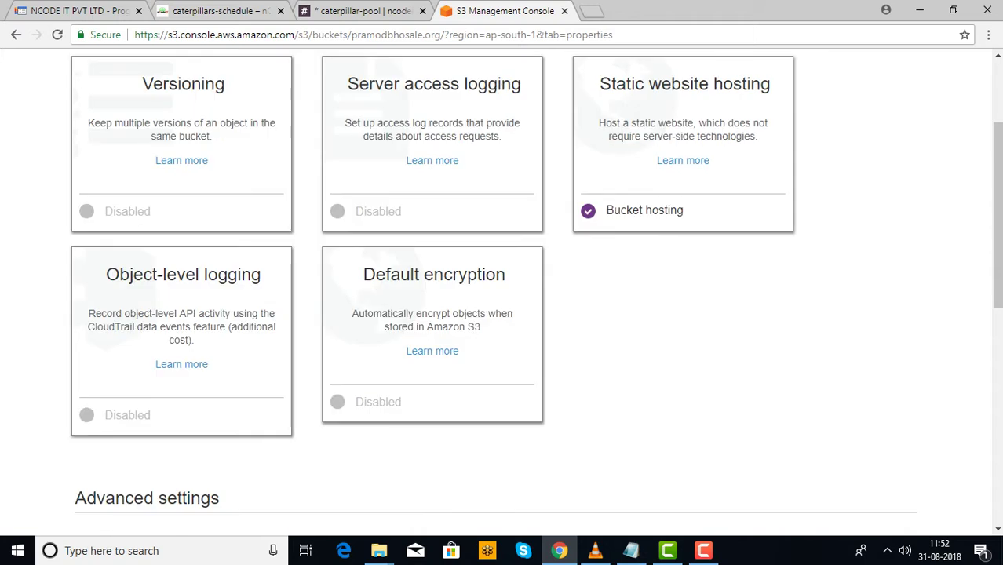
Step: View the .org bucket's permissions and look over its overview page
scroll(502, 283, up, 2)
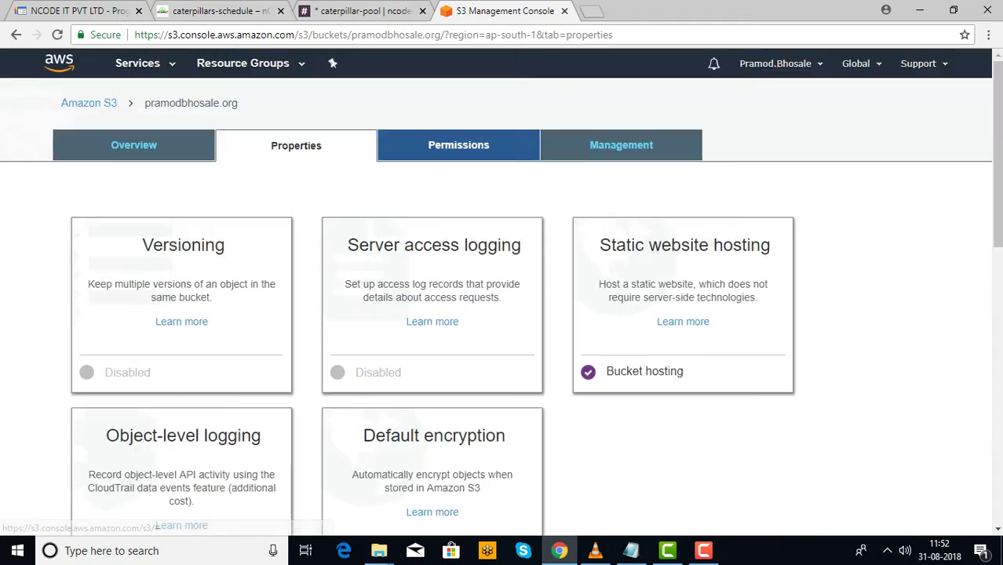
click(458, 145)
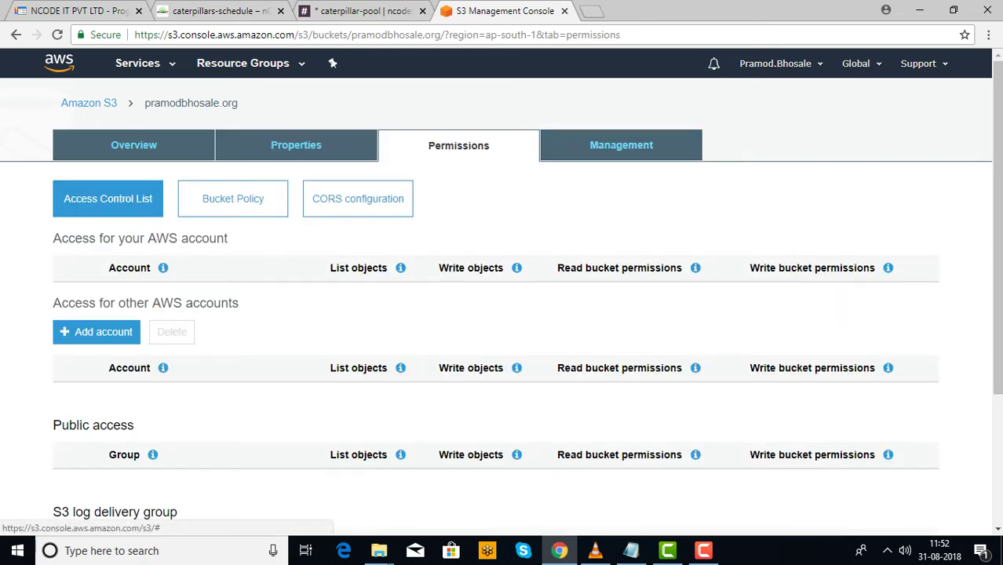
click(133, 145)
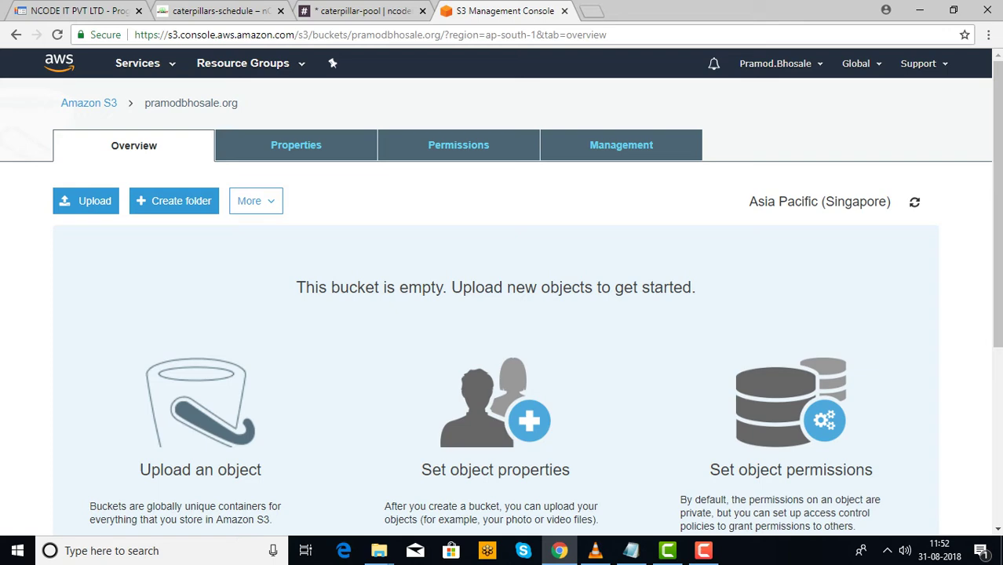
scroll(501, 314, down, 4)
scroll(502, 313, up, 4)
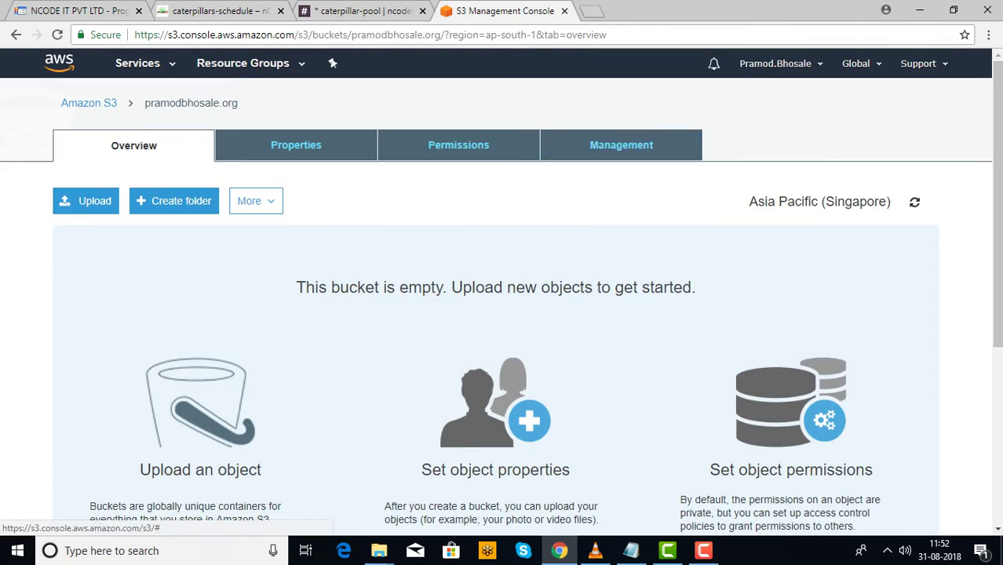
Step: Switch to the error file in Notepad and replace its text with "This is the firest Html"
click(630, 550)
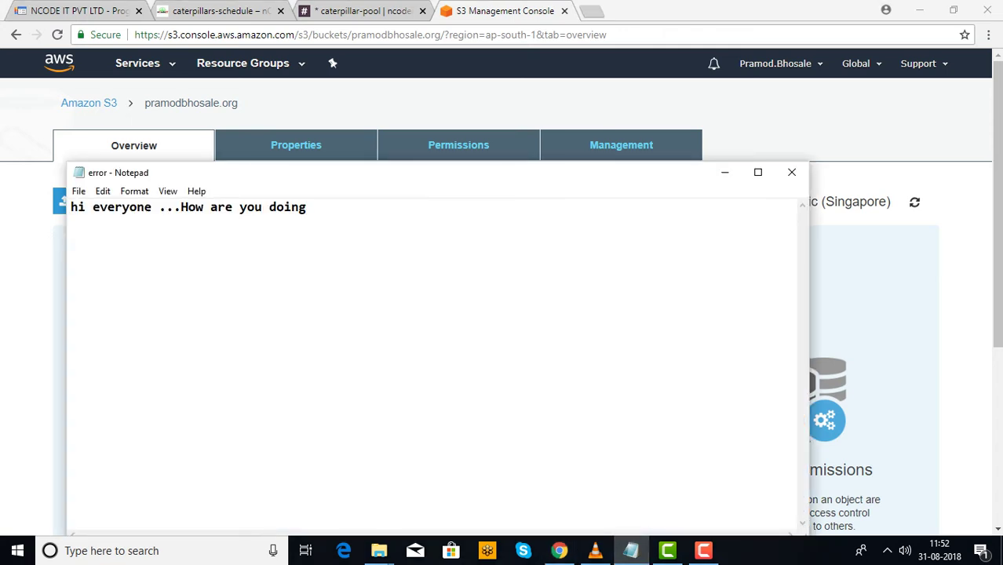
key(BackSpace)
key(BackSpace)
key(BackSpace)
key(BackSpace)
key(BackSpace)
key(BackSpace)
key(BackSpace)
key(BackSpace)
key(BackSpace)
key(BackSpace)
key(BackSpace)
key(BackSpace)
key(BackSpace)
key(BackSpace)
key(BackSpace)
key(BackSpace)
key(BackSpace)
key(BackSpace)
key(BackSpace)
key(BackSpace)
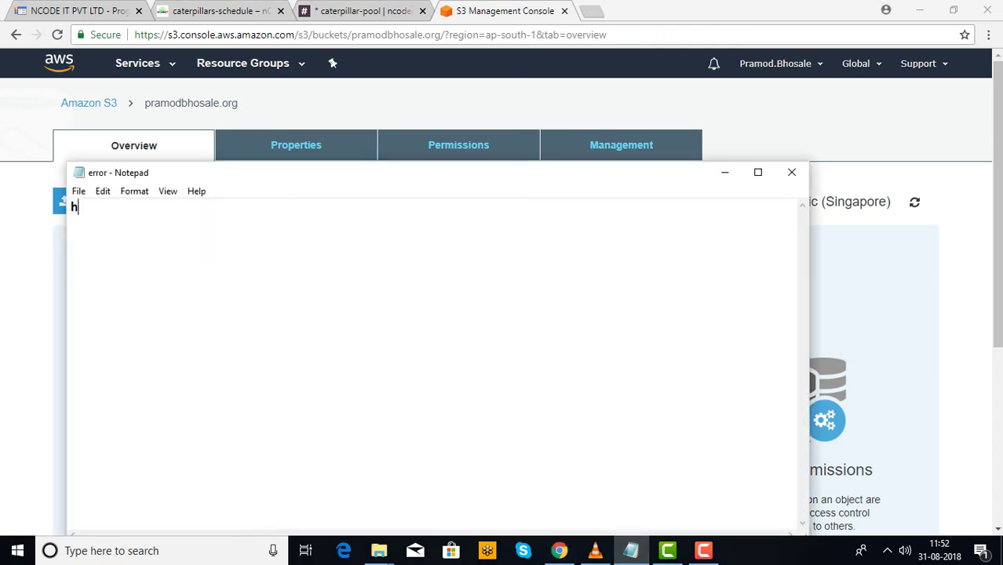
key(BackSpace)
text(This is the fir)
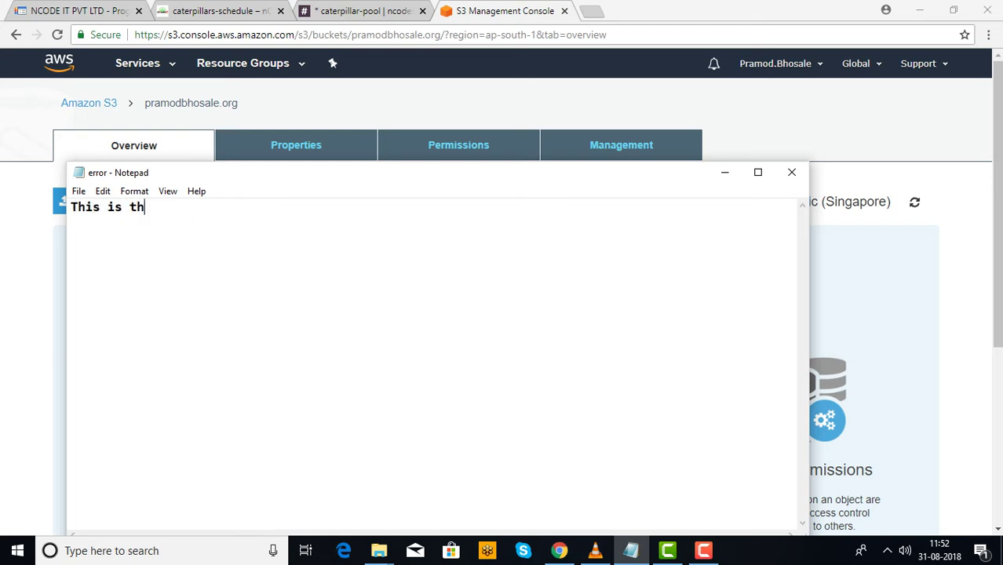
text(est Html)
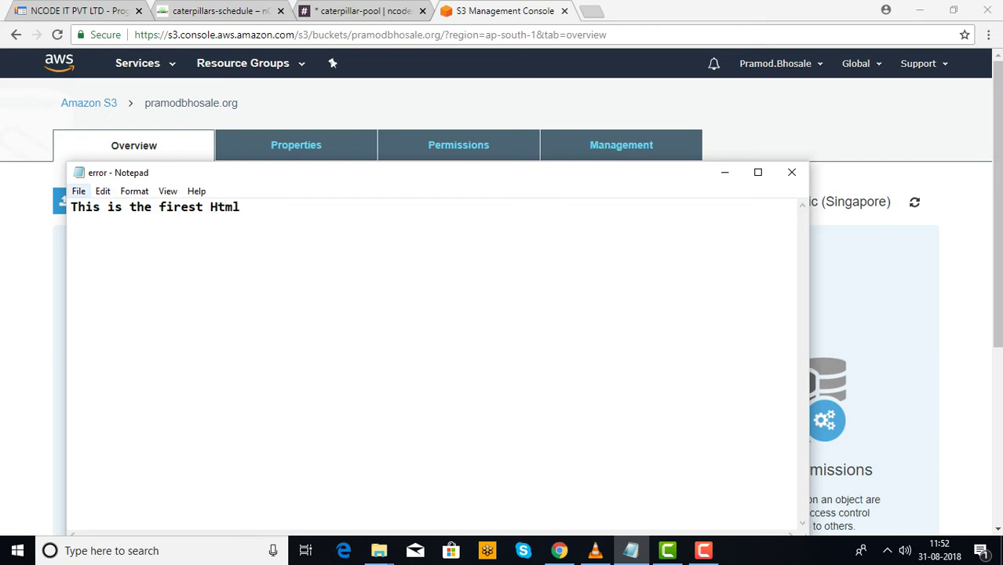
Step: Save the text as a new file named index1.html in Downloads, with the file type All Files
key(alt+f)
key(Down)
key(Down)
key(Down)
key(Return)
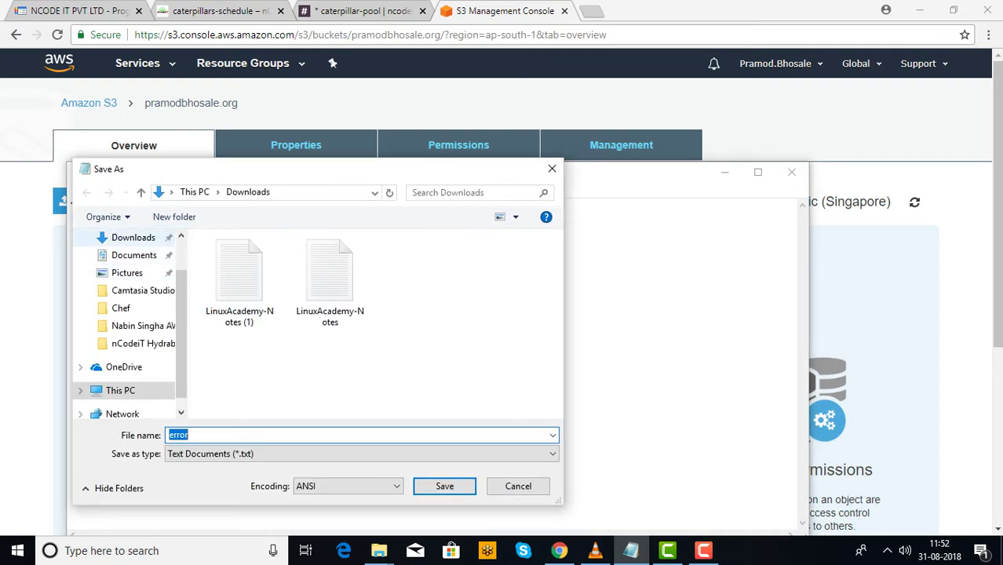
click(133, 237)
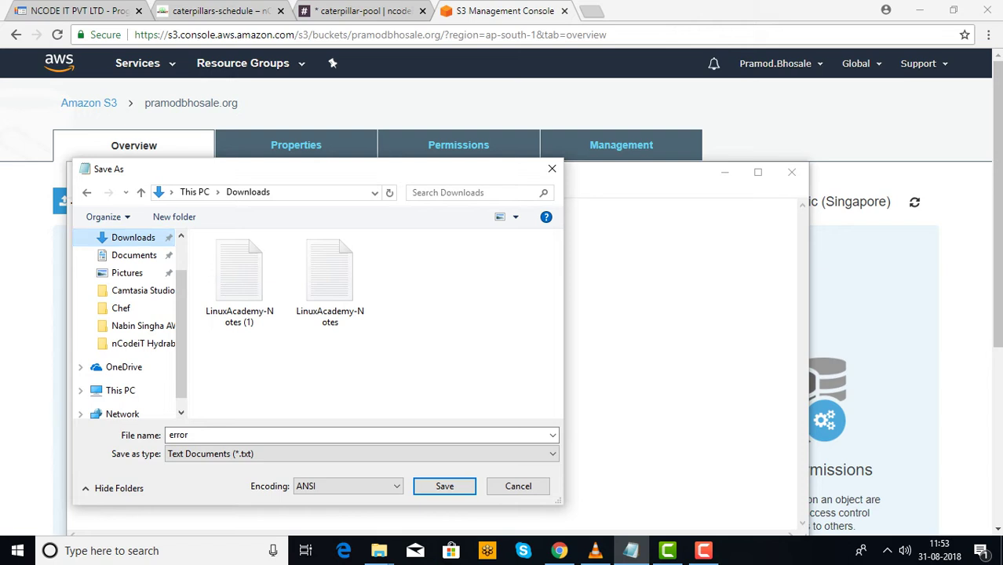
click(361, 454)
click(181, 479)
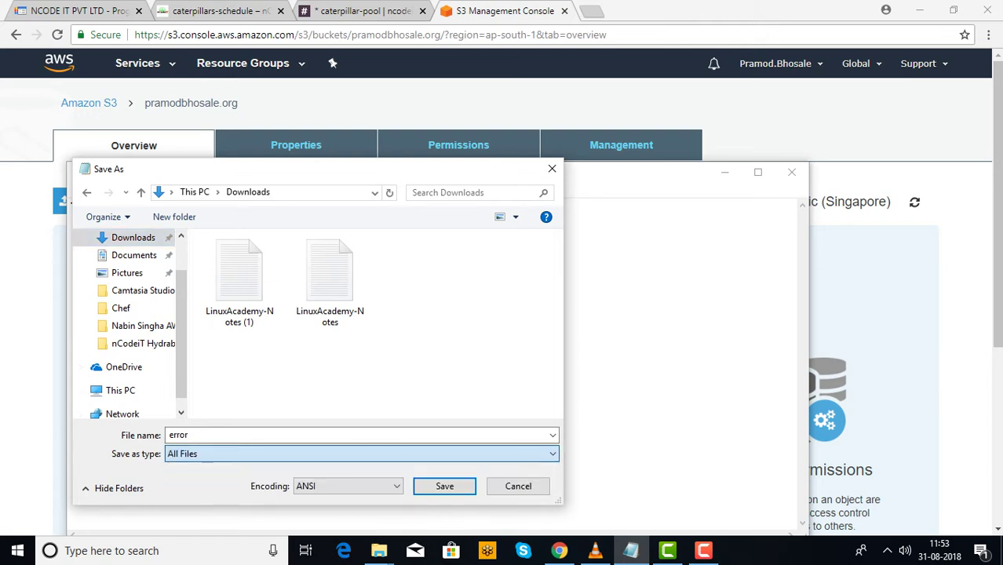
double_click(178, 434)
text(inde)
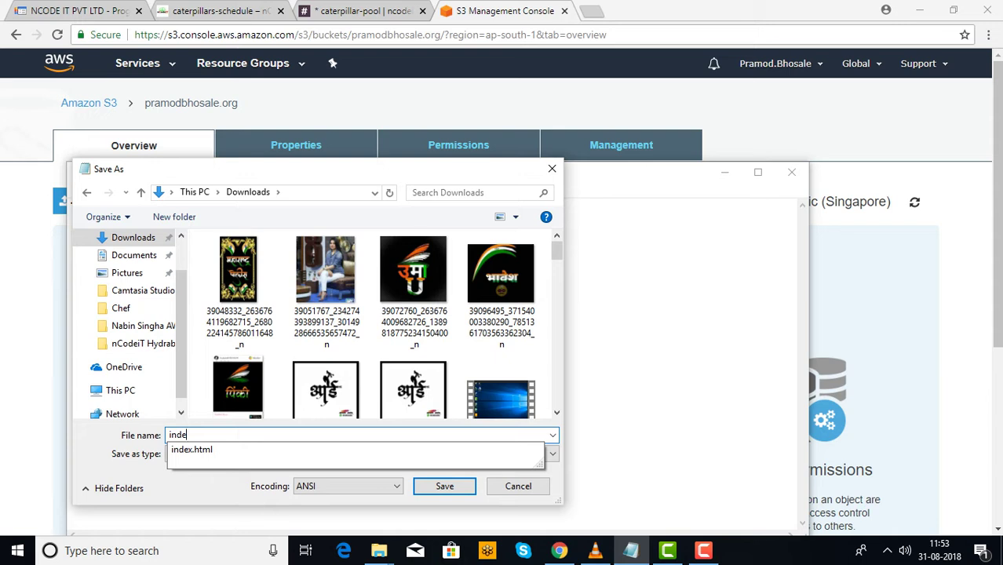
text(x1)
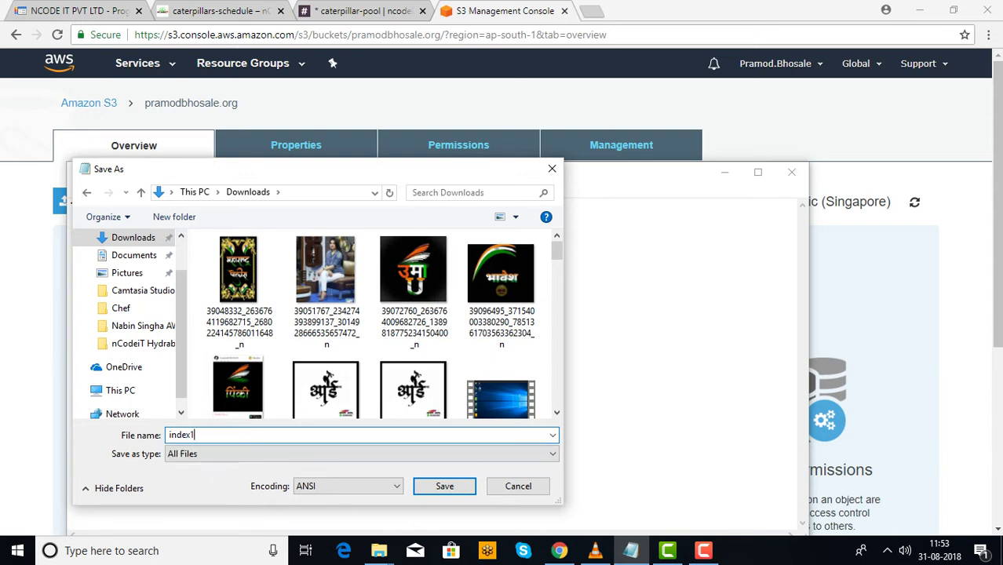
text(.html)
key(Tab)
key(Tab)
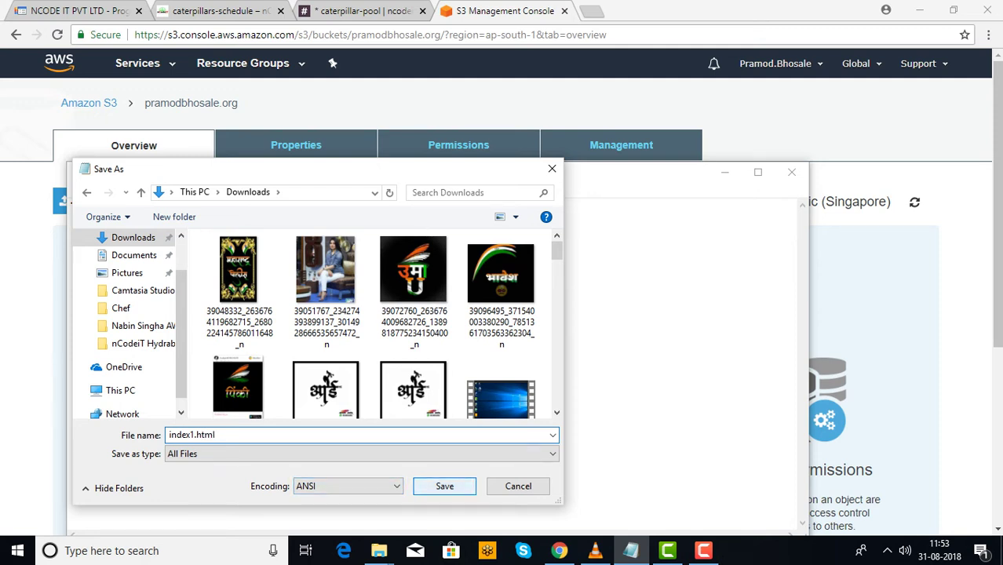
key(Return)
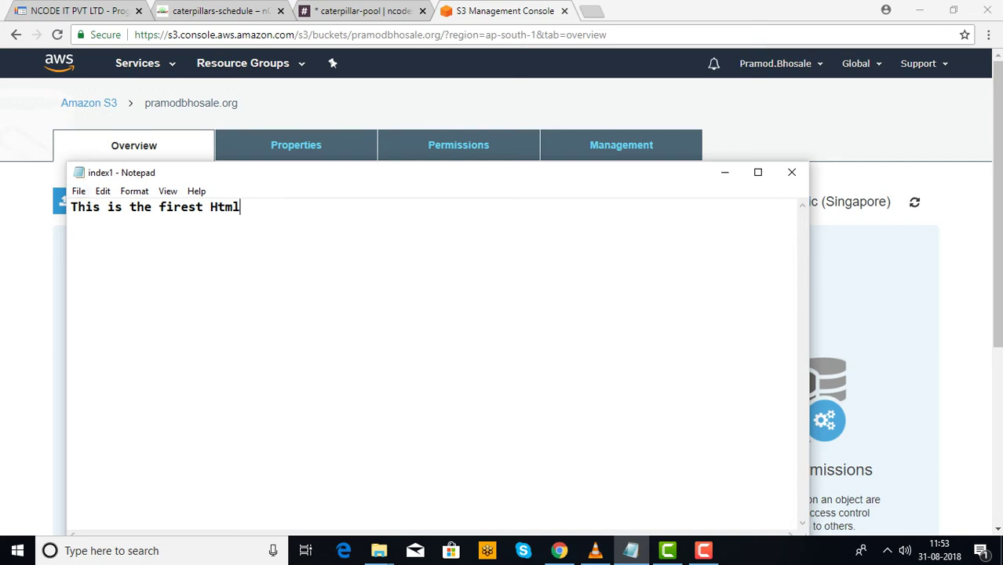
Step: Replace the word "firest" with "second" in the text so it reads "This is the second Html"
key(Left)
key(Left)
key(Left)
key(Left)
key(Left)
key(BackSpace)
key(BackSpace)
key(BackSpace)
key(BackSpace)
key(BackSpace)
key(BackSpace)
text(se)
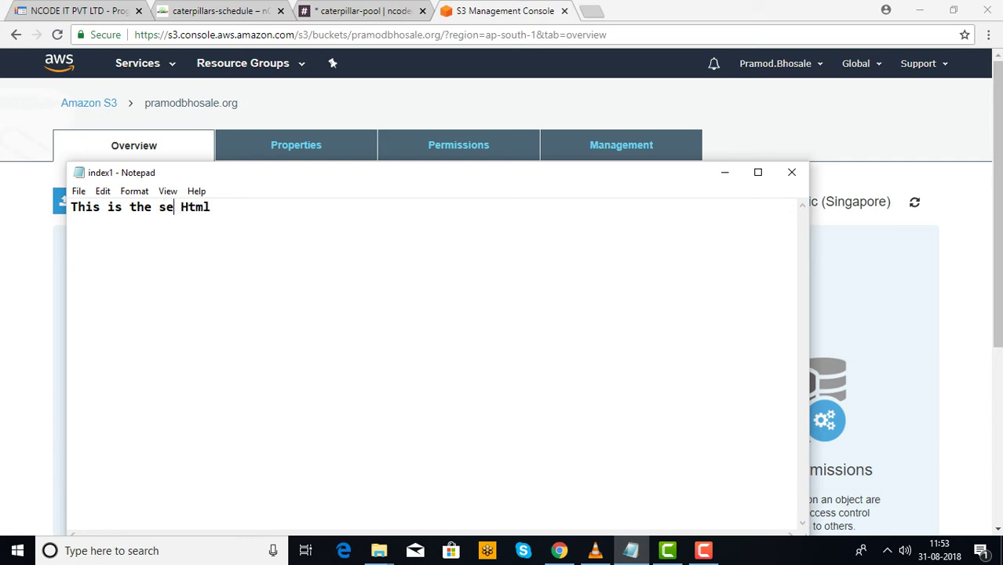
text(cond)
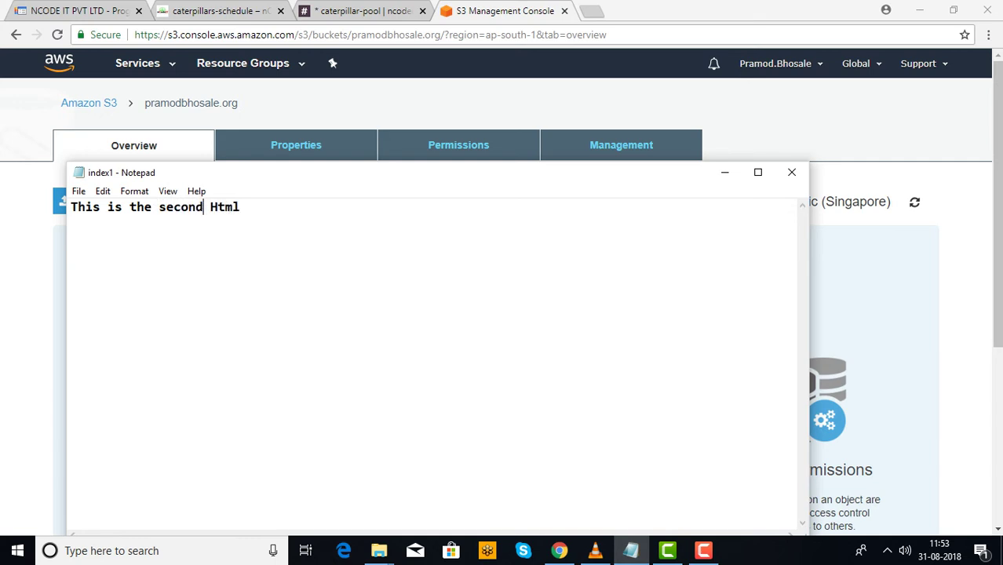
Step: Save the text as a new file named error1.html in Downloads with the file type All Files, and close Notepad
click(78, 190)
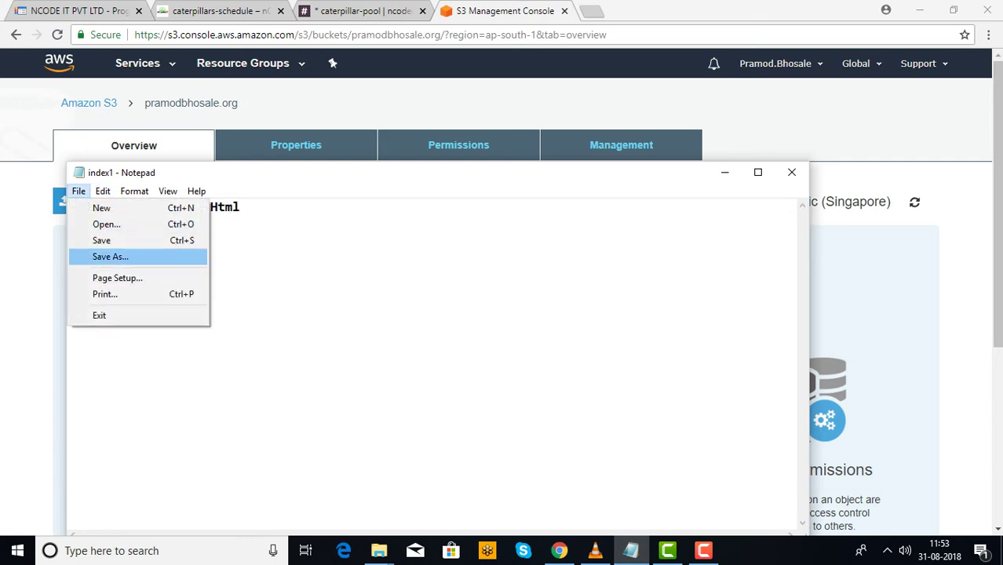
click(110, 256)
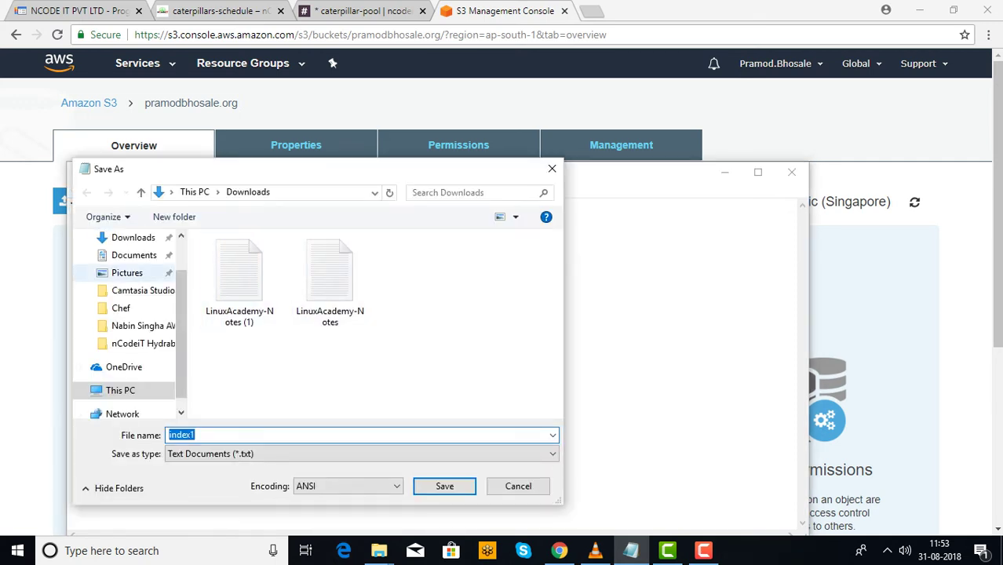
click(133, 237)
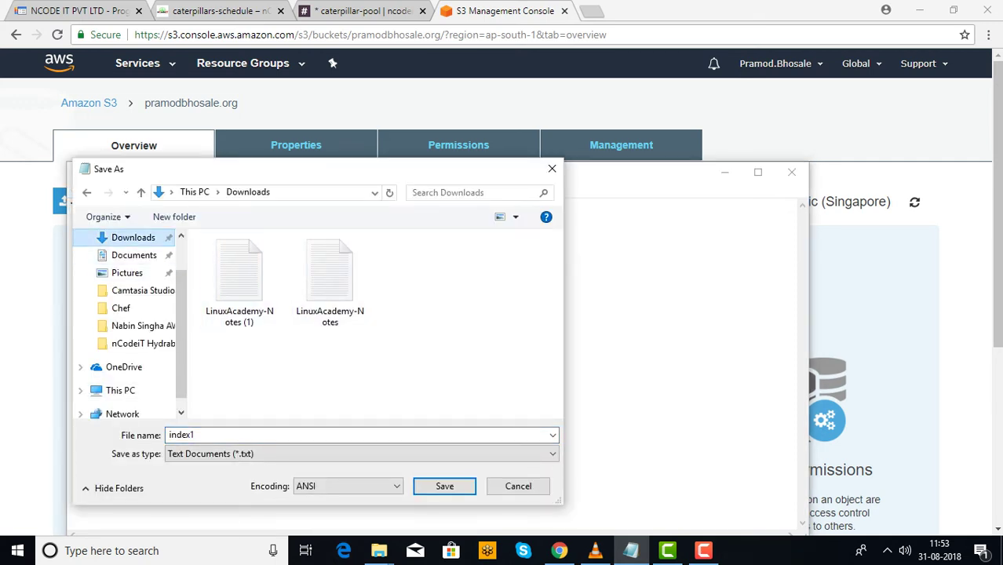
click(181, 435)
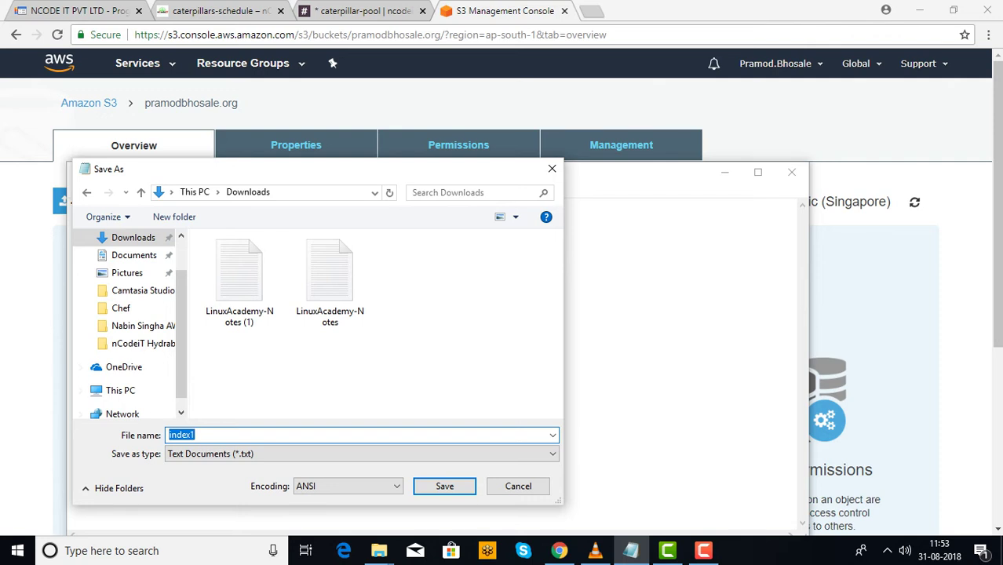
text(e)
key(BackSpace)
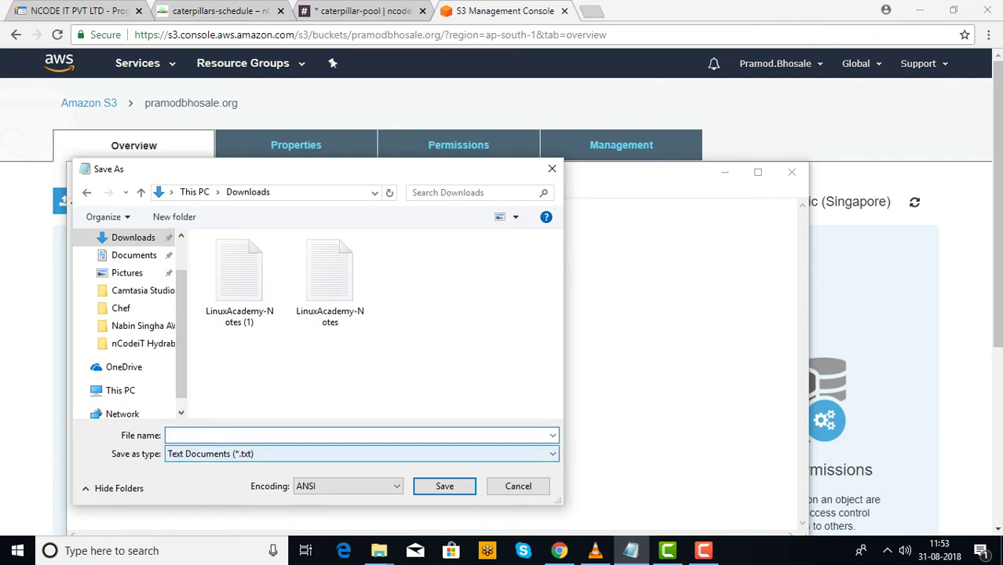
click(361, 453)
click(235, 478)
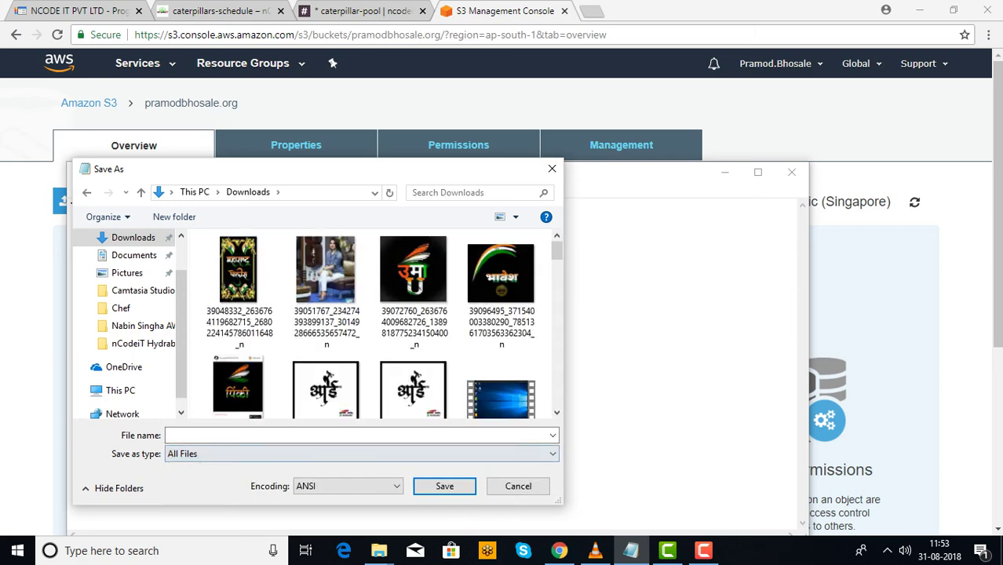
click(204, 434)
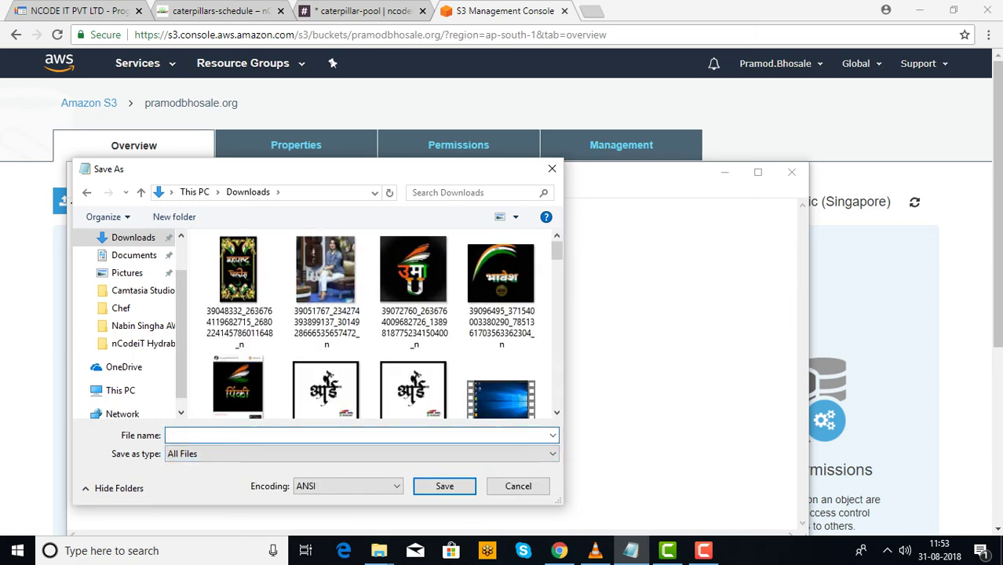
text(error)
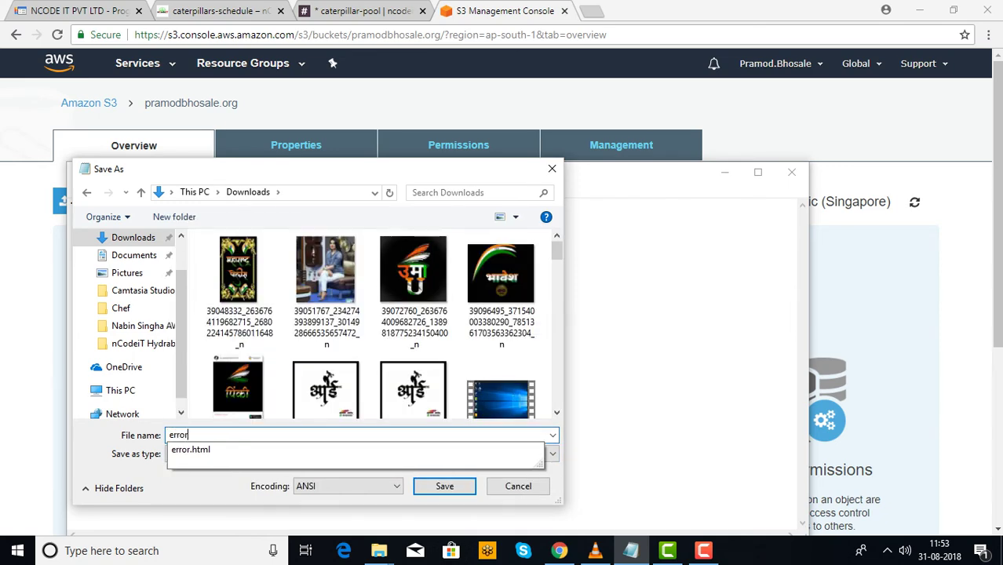
text(1)
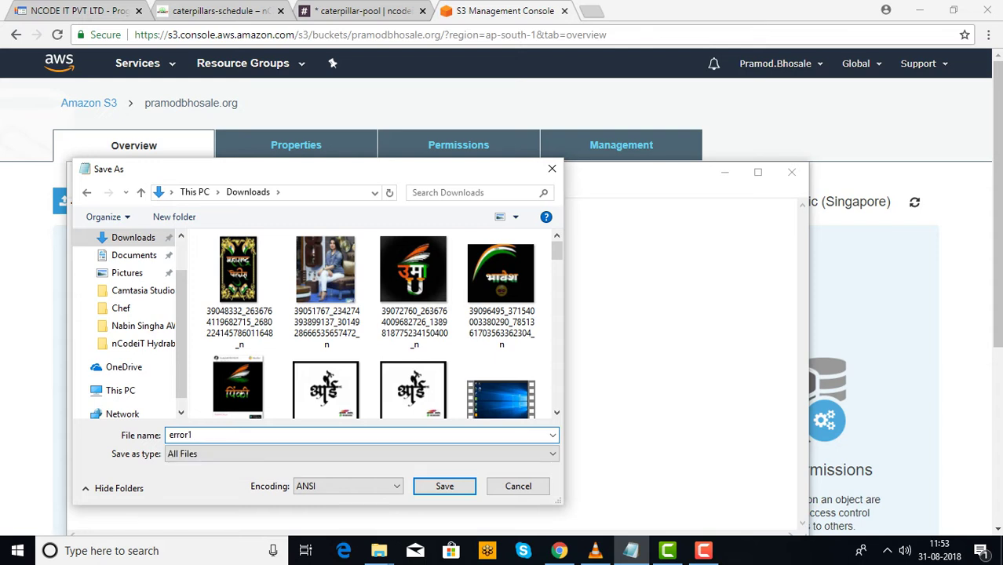
text(.html)
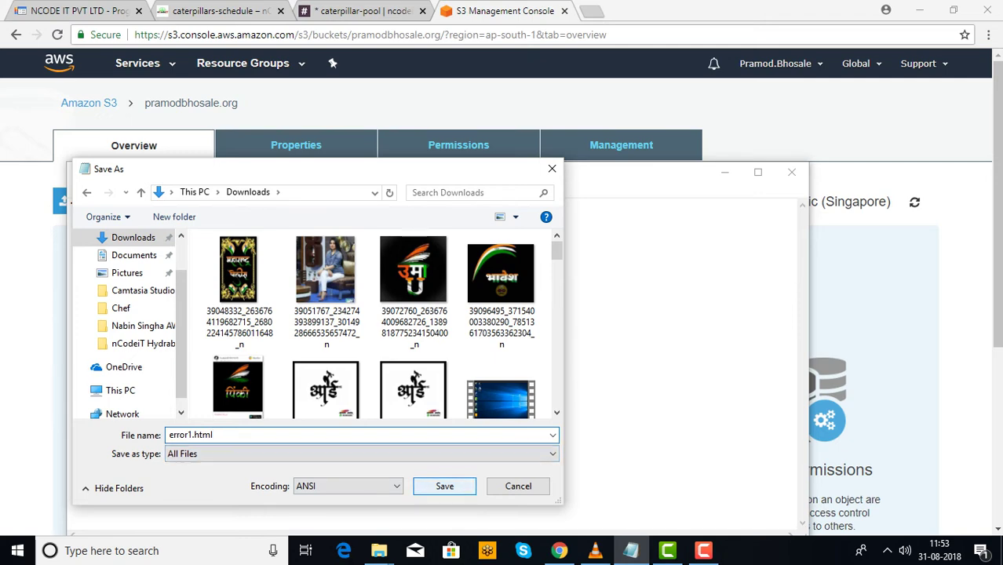
key(Return)
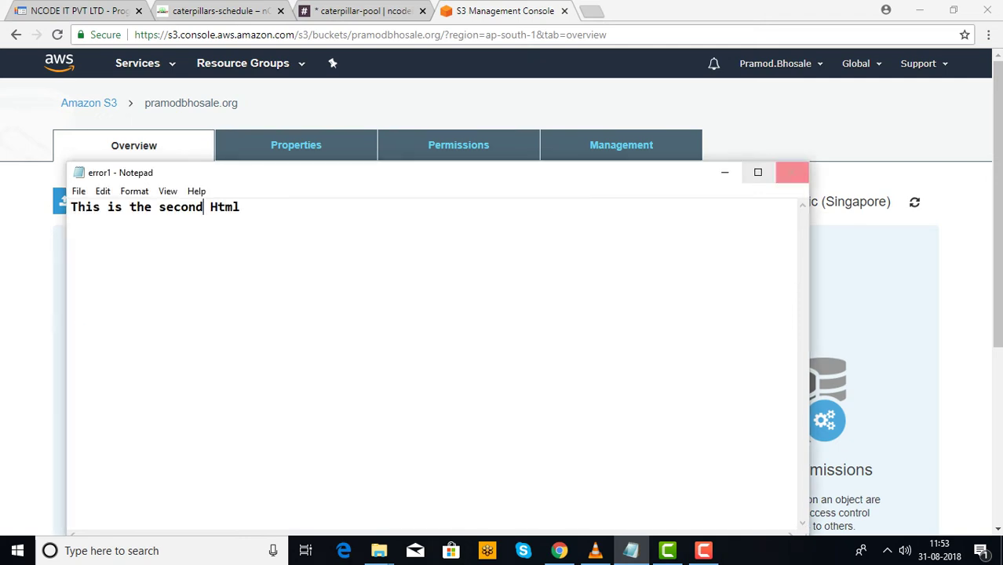
click(791, 172)
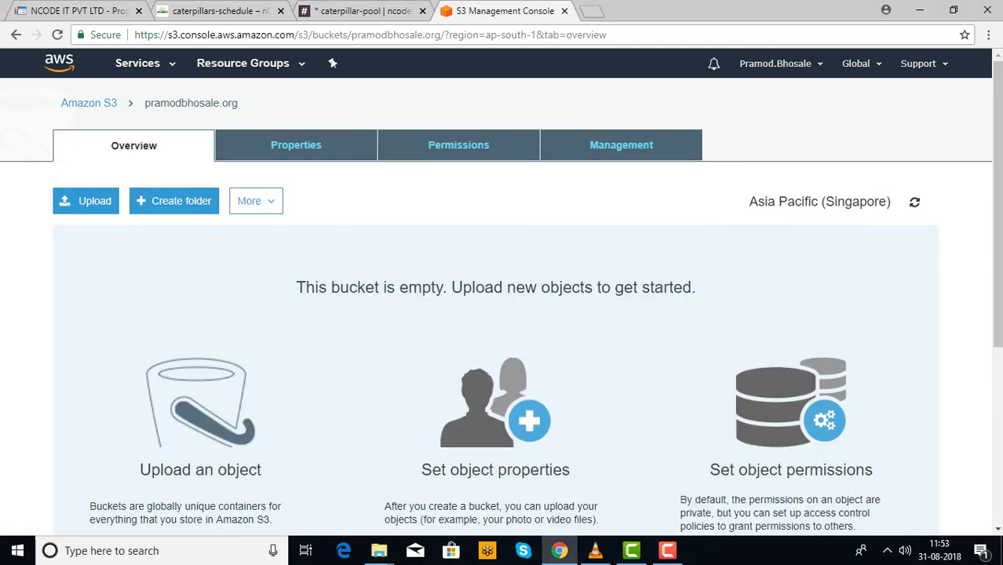
Step: Start an upload to the .org bucket and add error1.html and index1.html from the Downloads folder
click(86, 201)
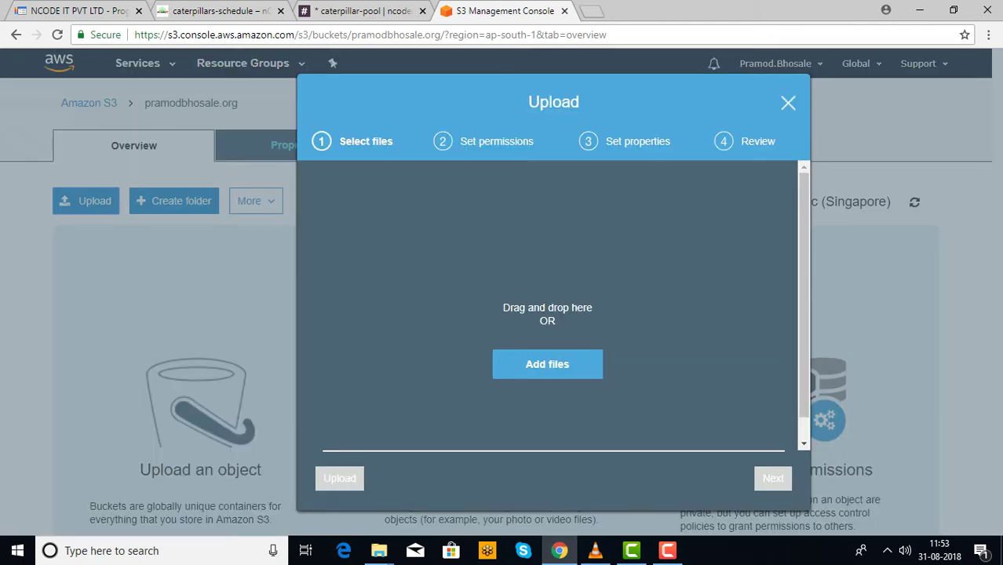
click(546, 364)
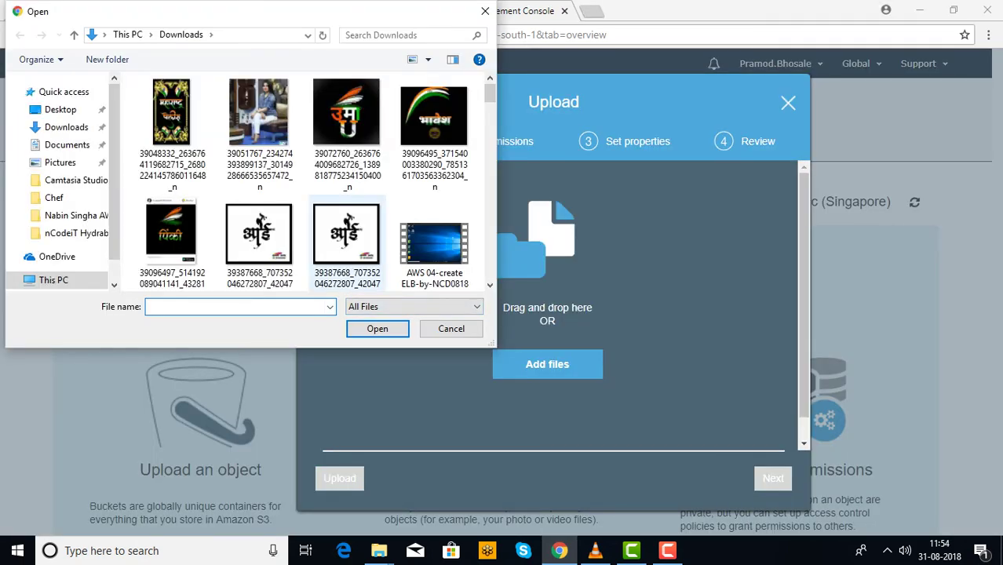
scroll(434, 134, down, 5)
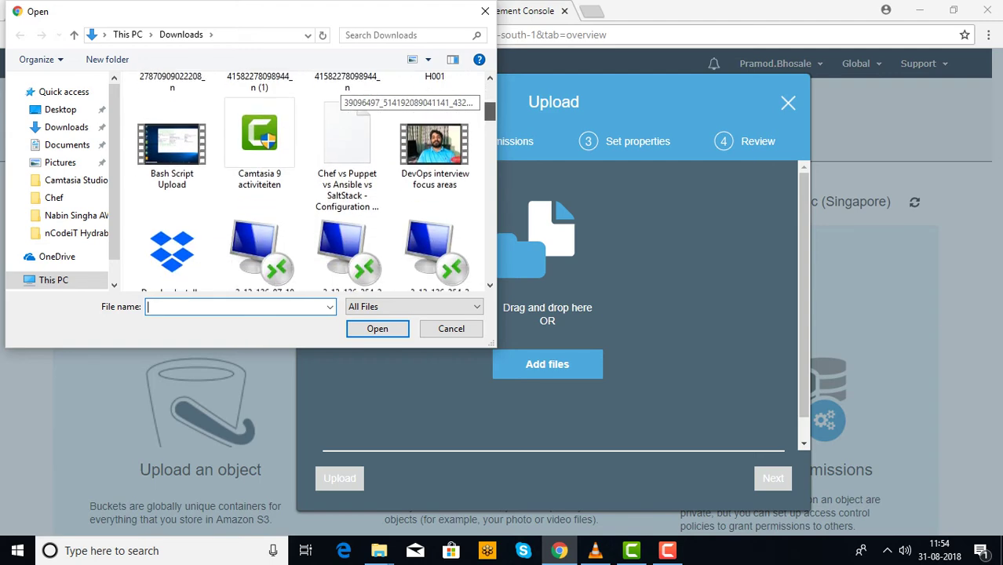
scroll(341, 86, down, 9)
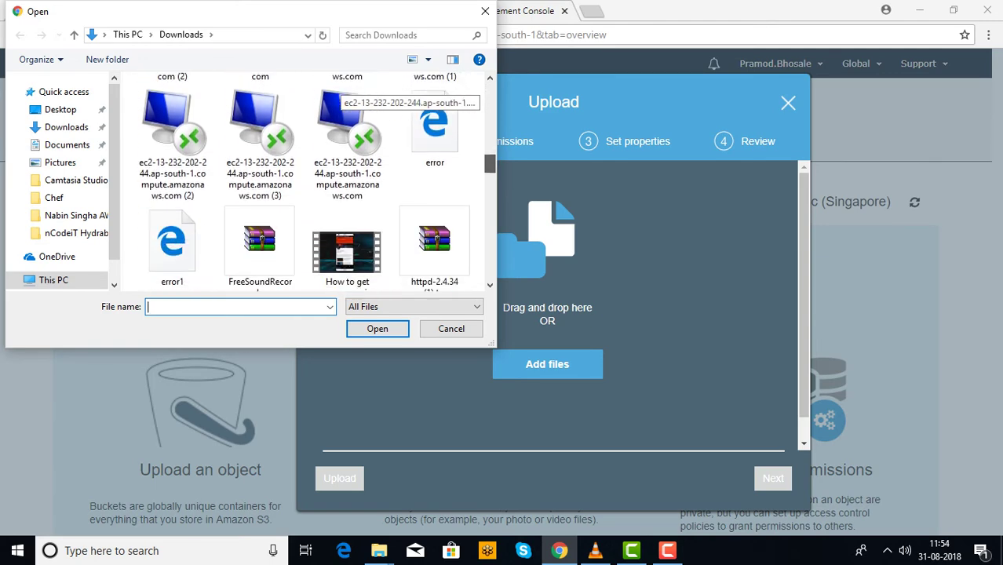
scroll(345, 94, down, 3)
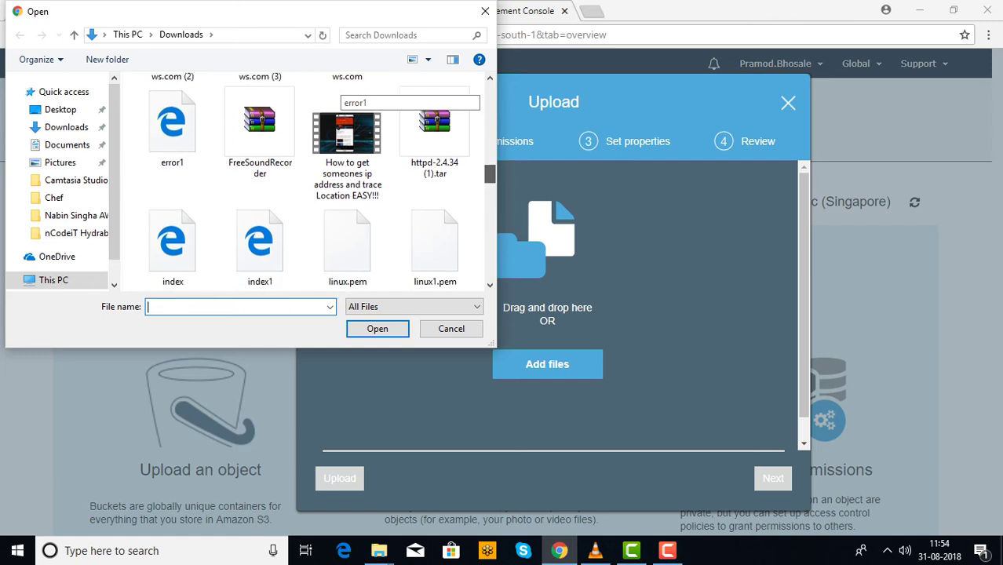
click(172, 116)
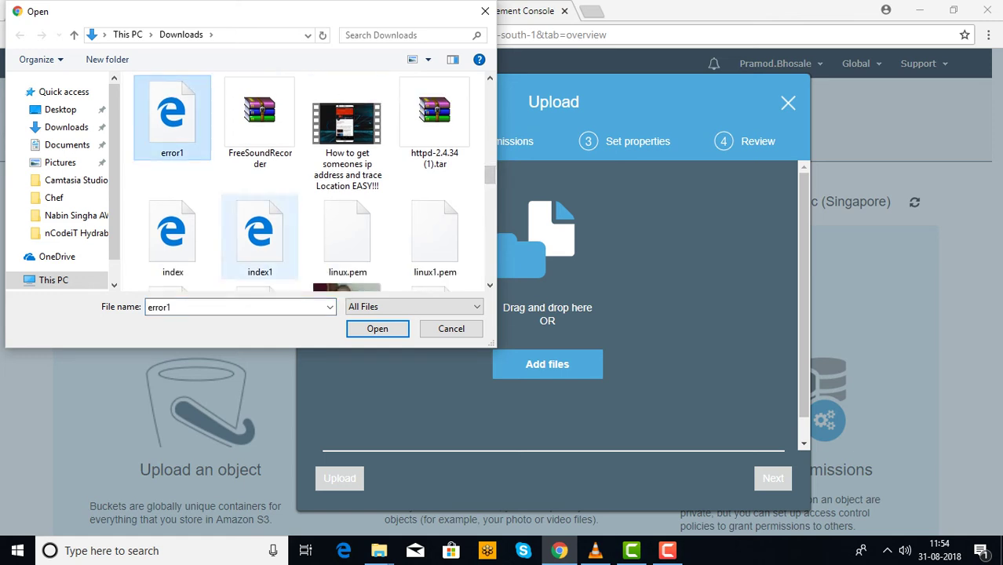
ctrl+click(259, 235)
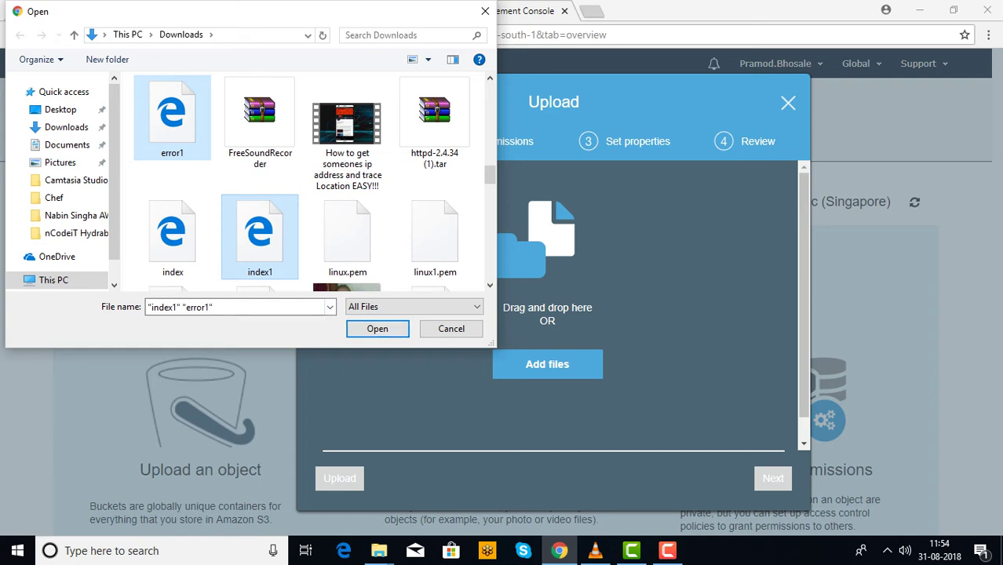
click(377, 328)
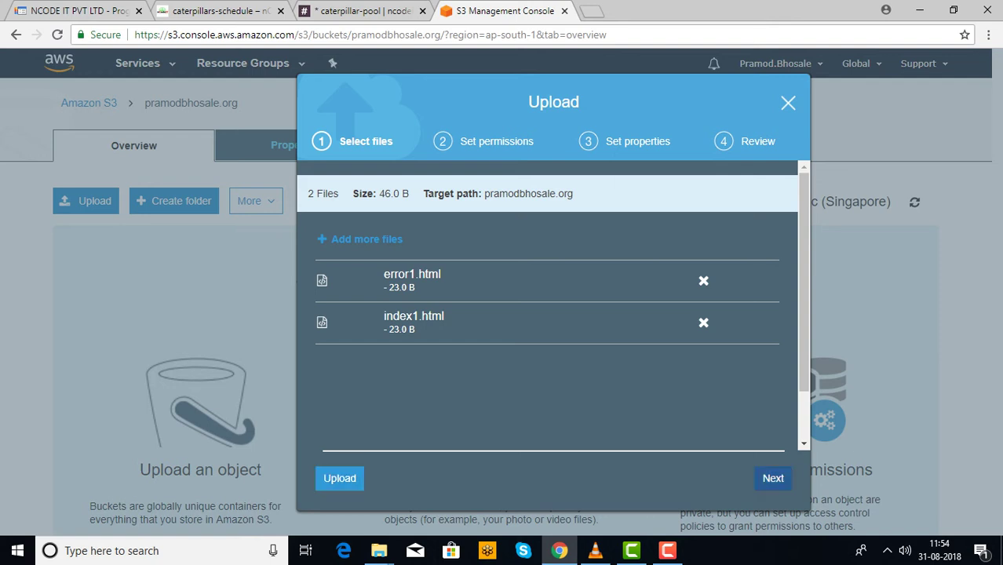
Step: Keep the default permissions and properties for both files, with Standard storage class and no encryption, and start the upload
click(773, 477)
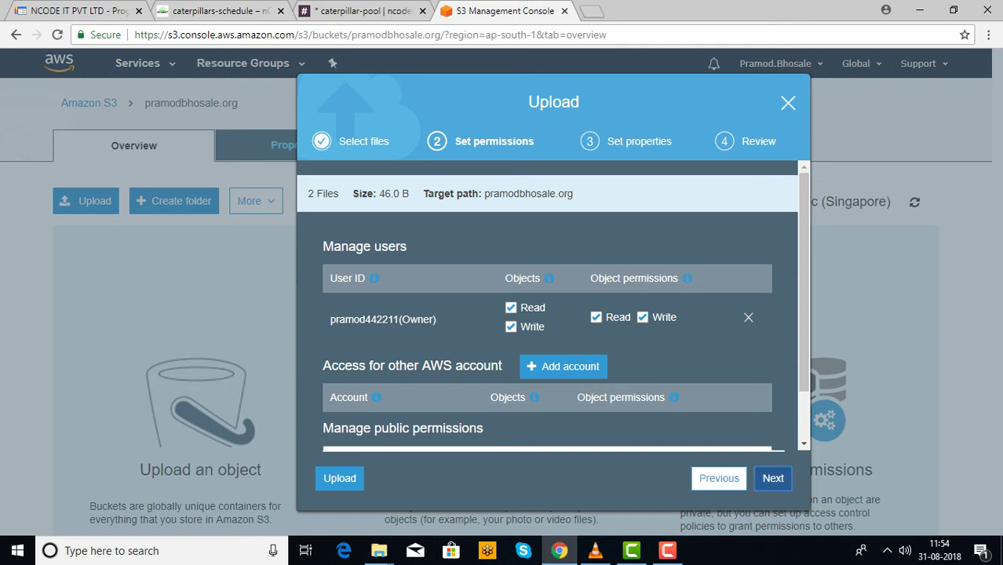
click(773, 478)
click(773, 478)
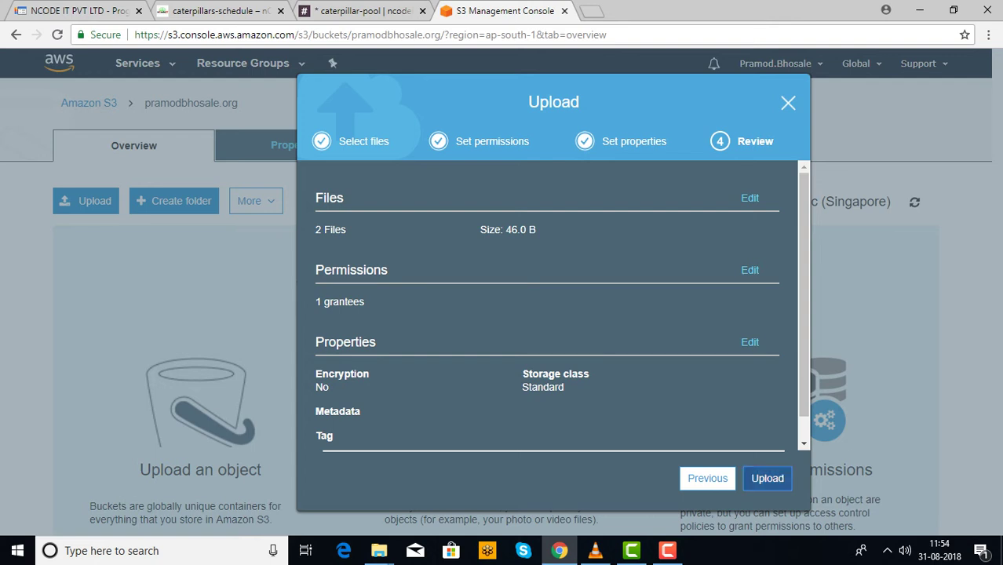
click(766, 477)
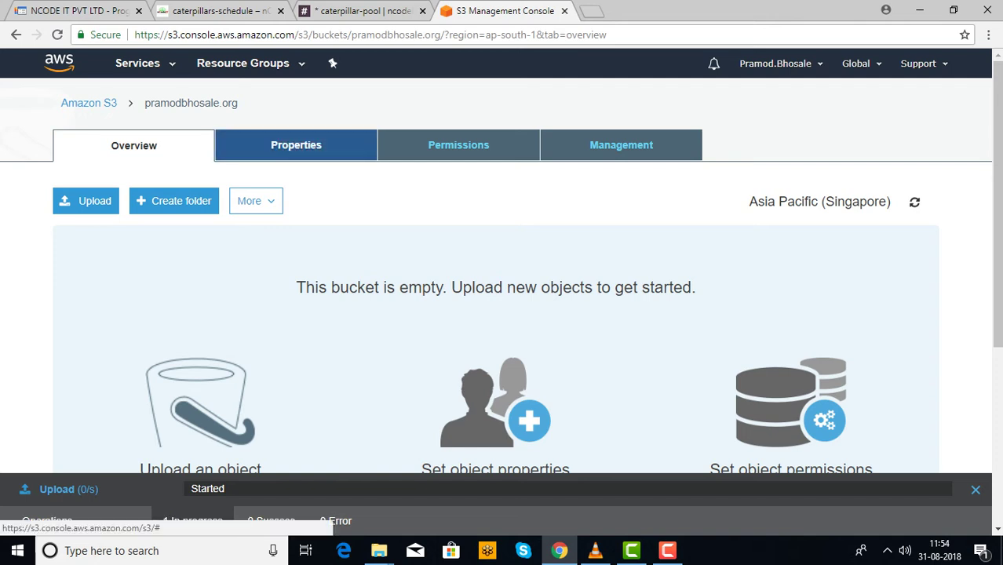
Step: Look over the bucket's properties and permissions, and check the overview for the uploaded files
click(296, 145)
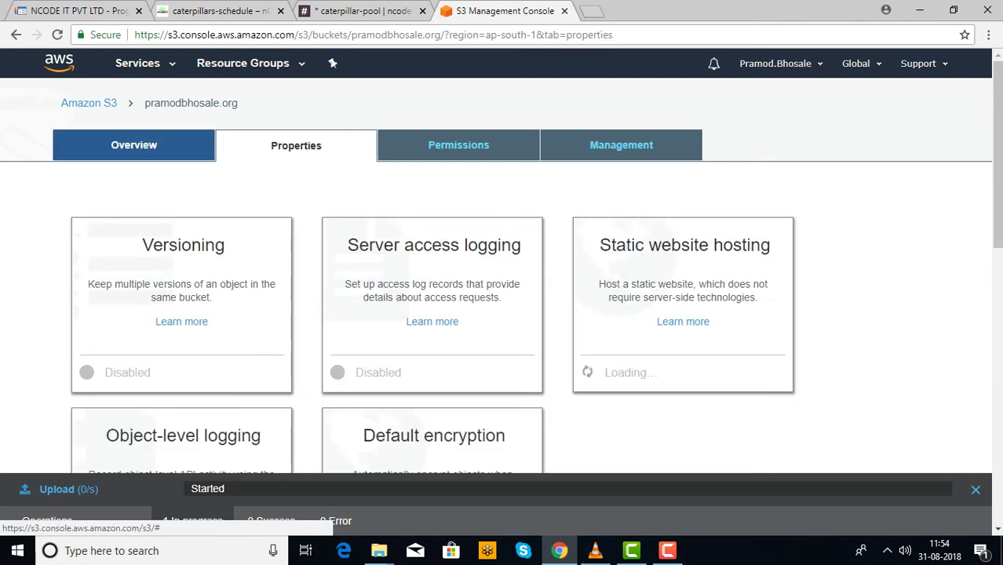
click(133, 145)
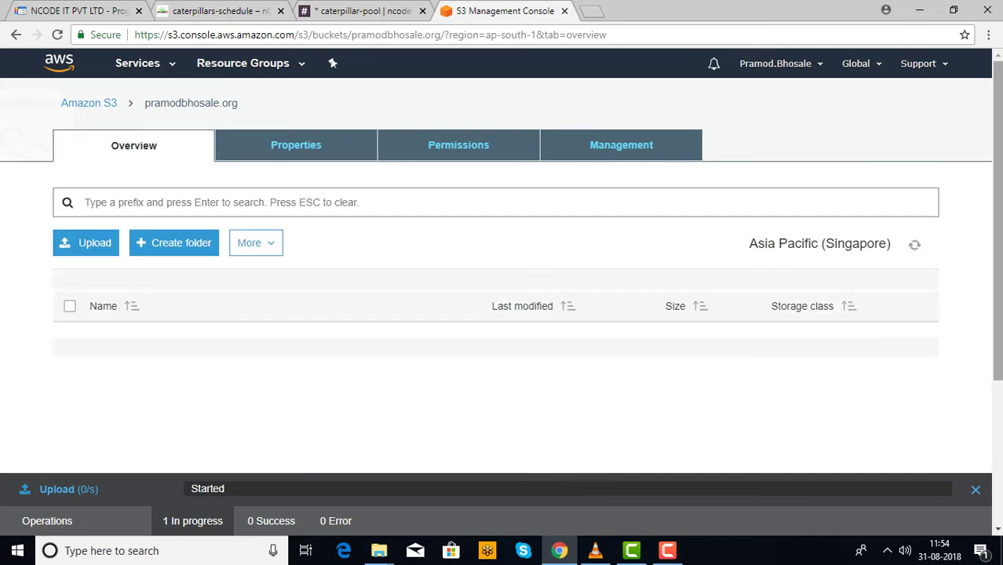
scroll(500, 259, down, 2)
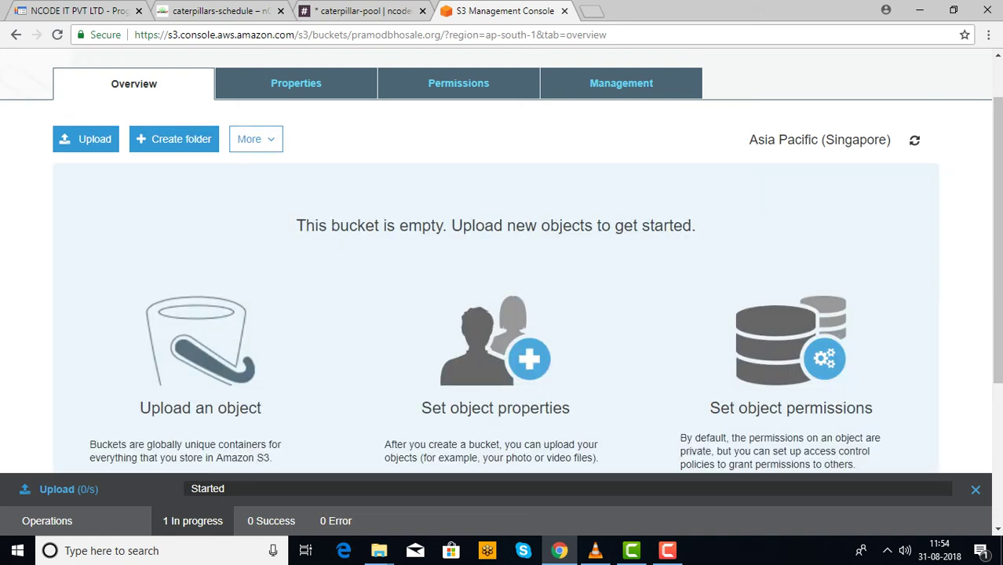
click(996, 55)
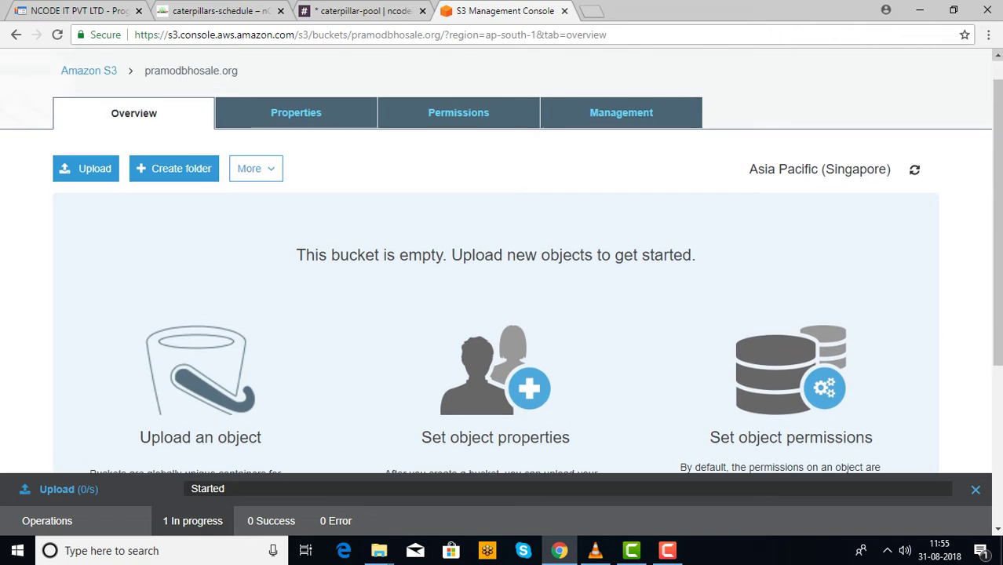
scroll(502, 259, up, 1)
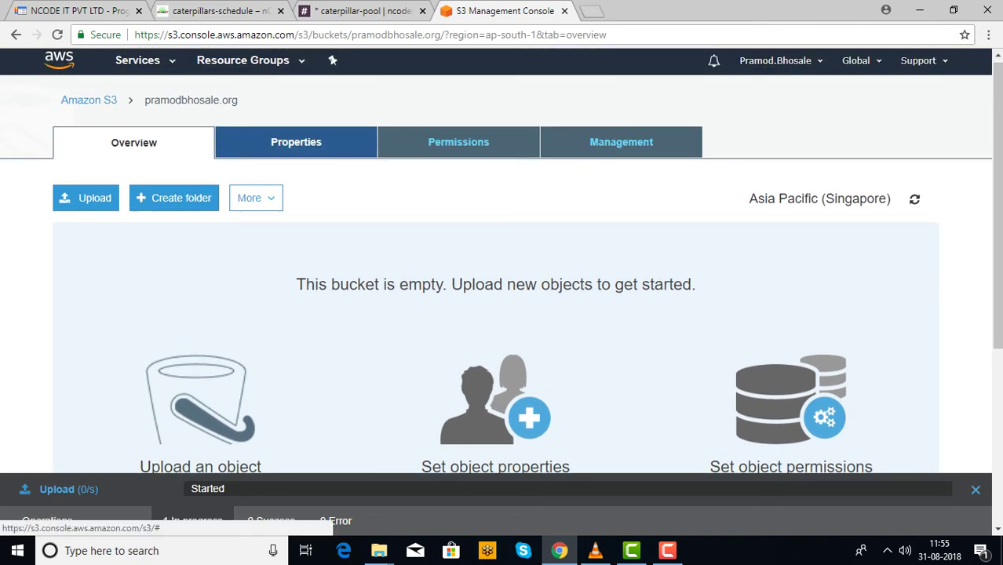
click(296, 142)
click(458, 145)
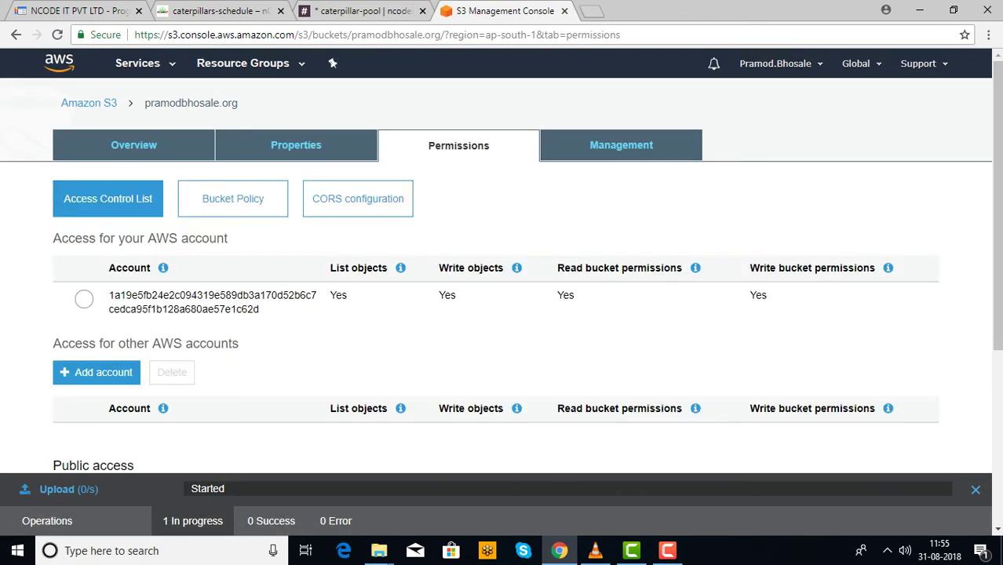
click(133, 144)
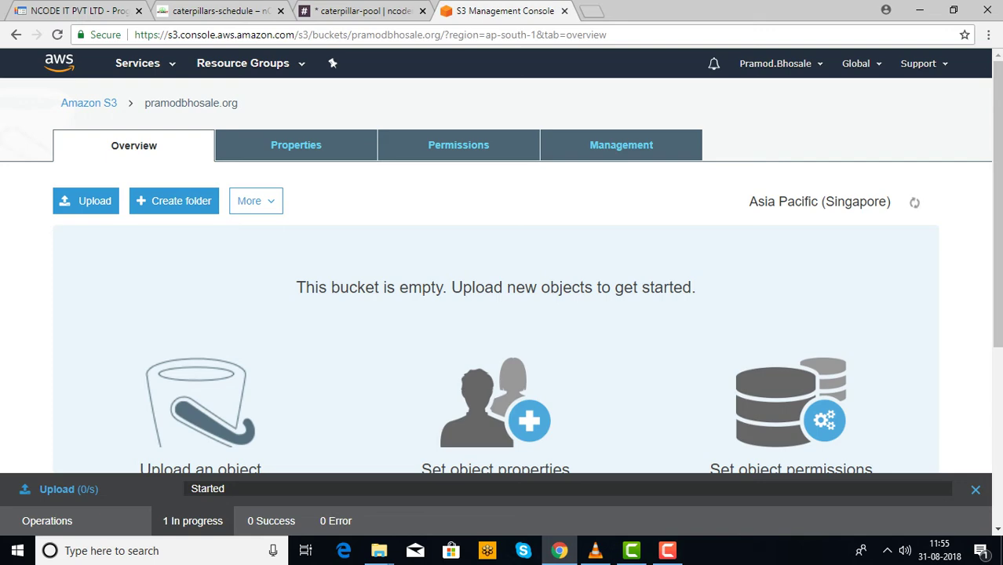
Step: Upload error1.html and index1.html from the Downloads folder to the .org bucket with the default settings
scroll(495, 309, down, 4)
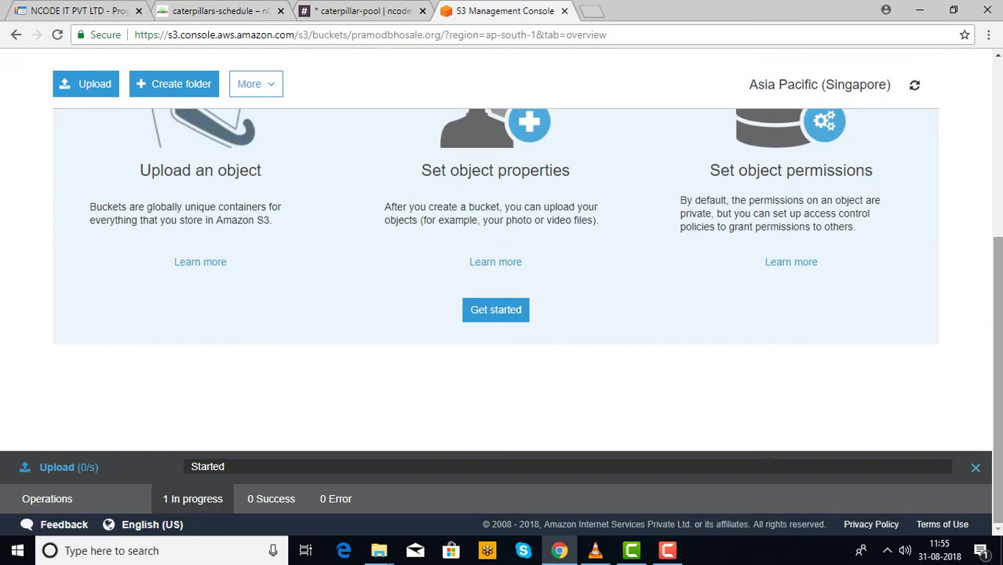
click(495, 309)
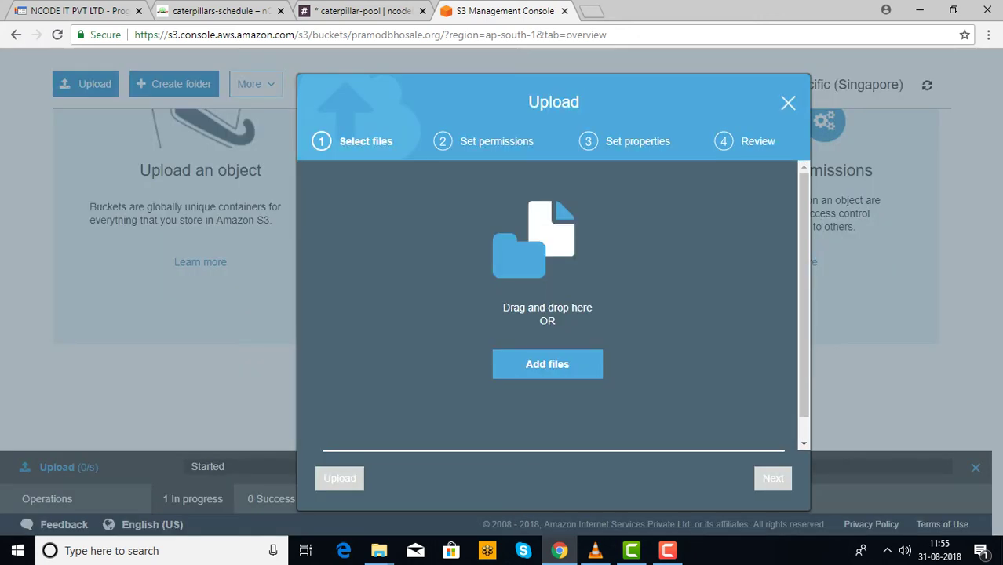
click(546, 364)
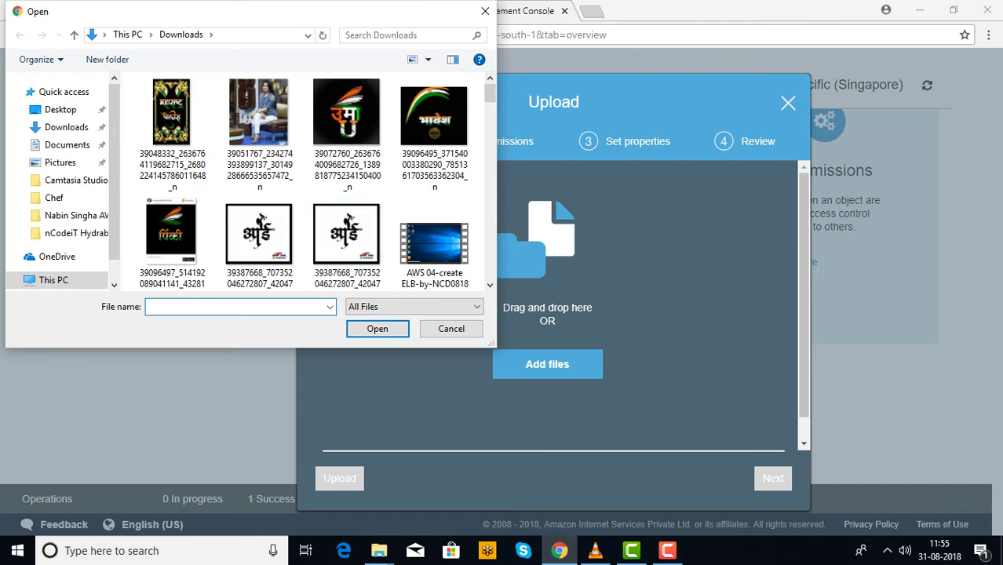
scroll(322, 118, down, 5)
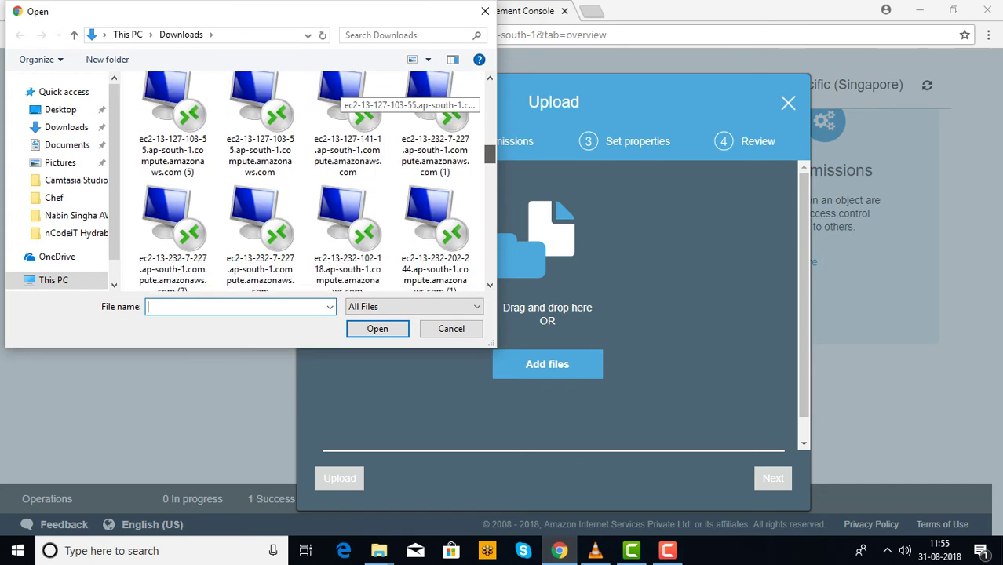
scroll(306, 181, down, 3)
scroll(306, 180, up, 1)
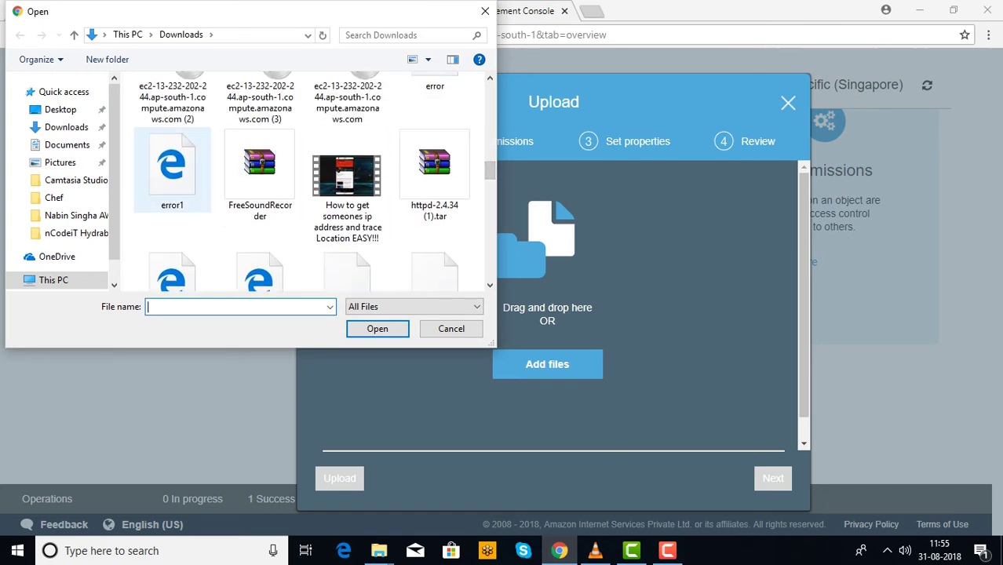
click(172, 169)
ctrl+click(258, 271)
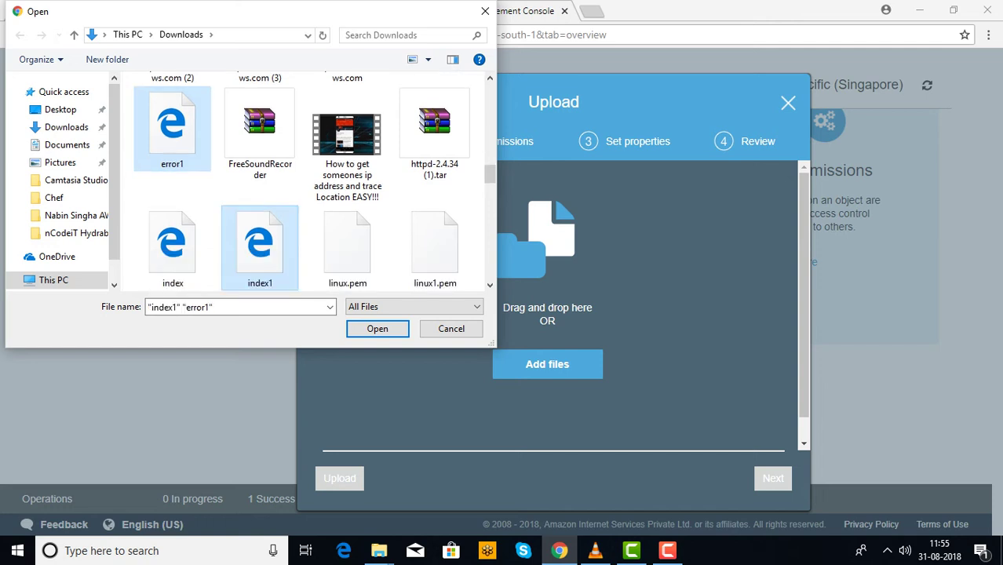
click(377, 328)
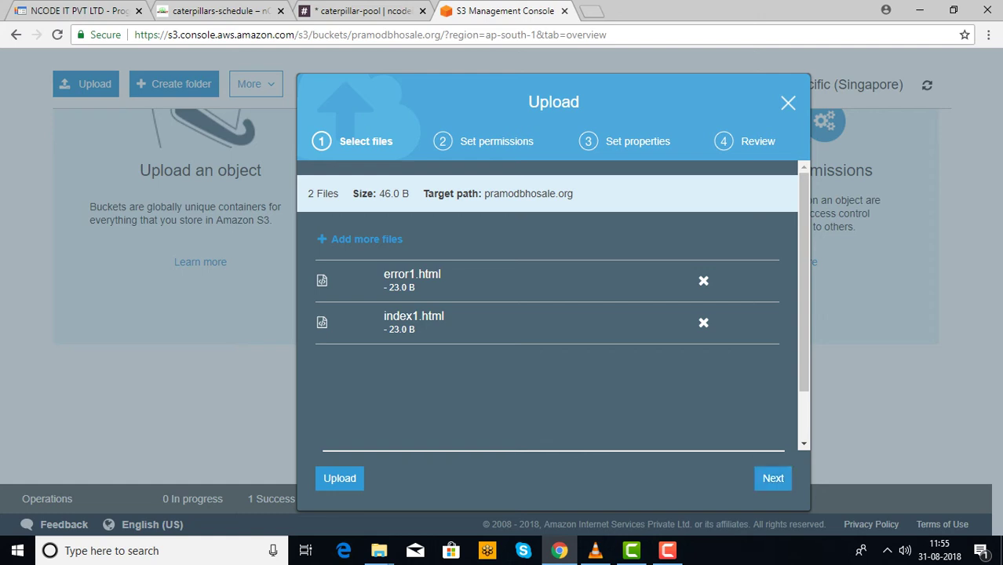
click(339, 478)
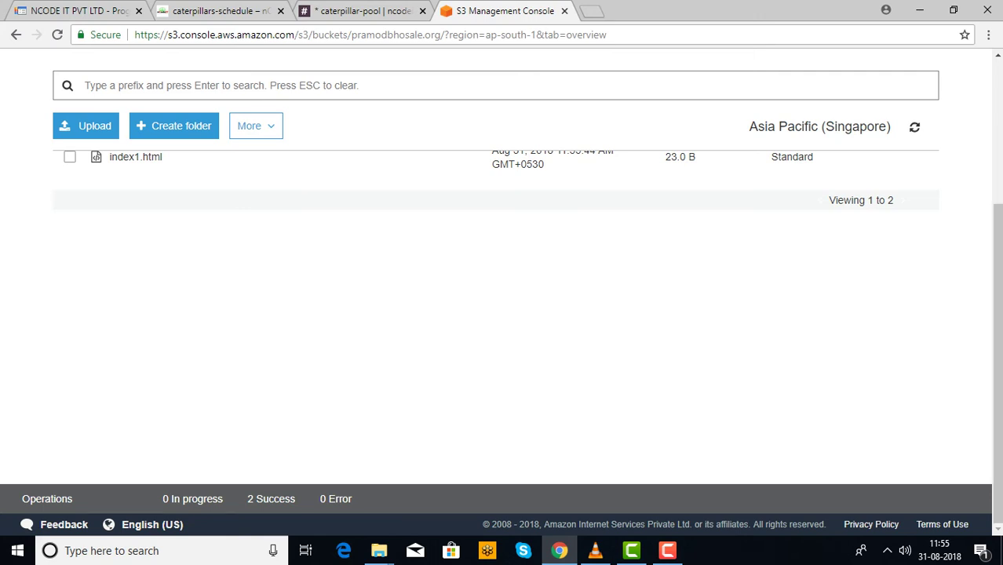
Step: Upload error1.html from the Downloads folder to the .org bucket once more, keeping the default settings
click(86, 126)
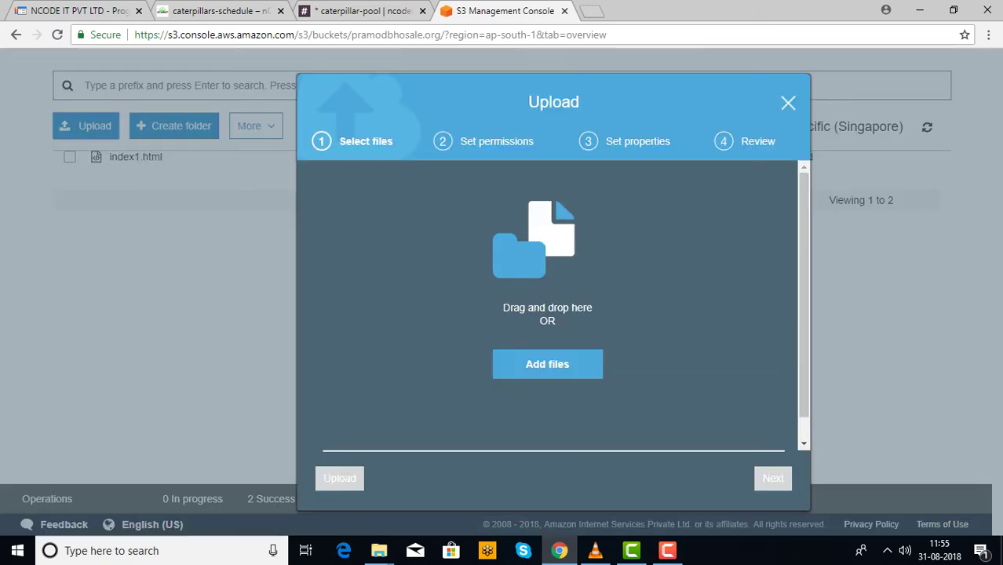
click(548, 364)
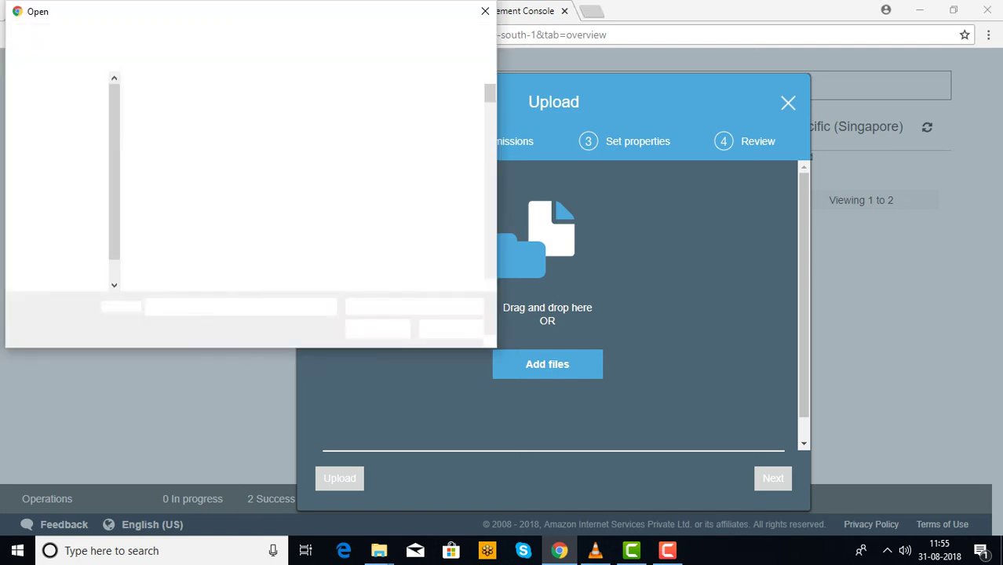
text(e)
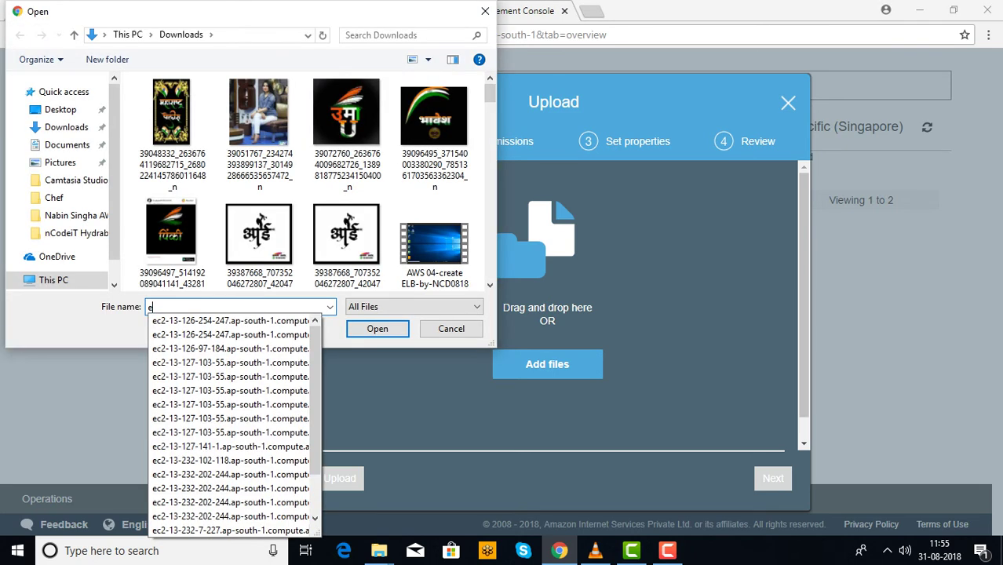
key(BackSpace)
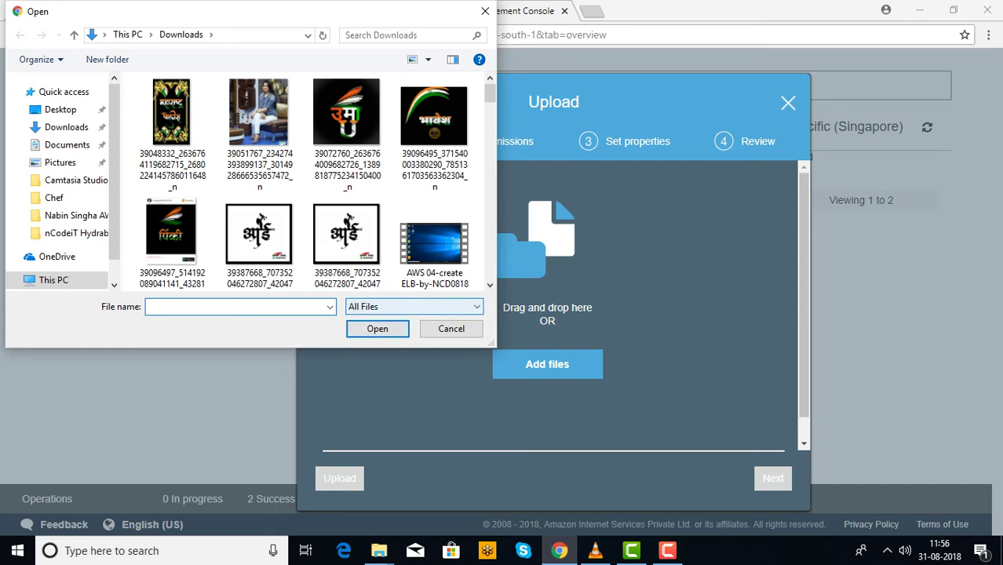
click(413, 306)
click(376, 321)
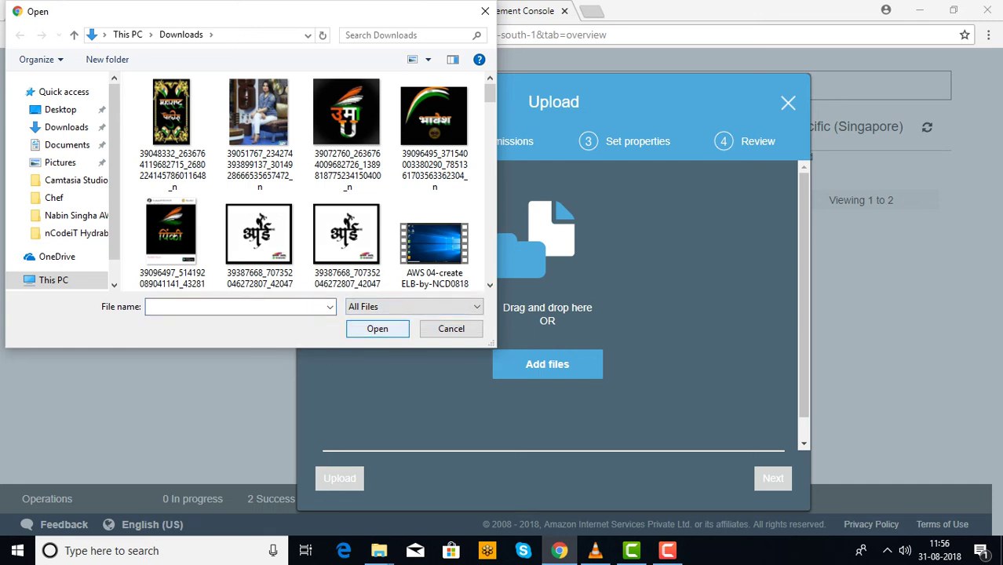
click(237, 306)
text(err)
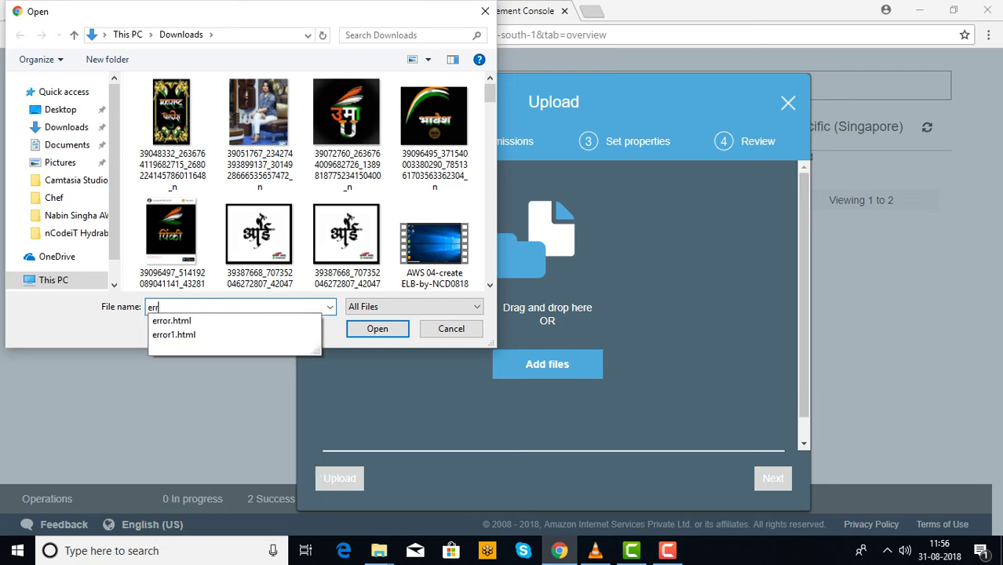
key(Down)
key(Down)
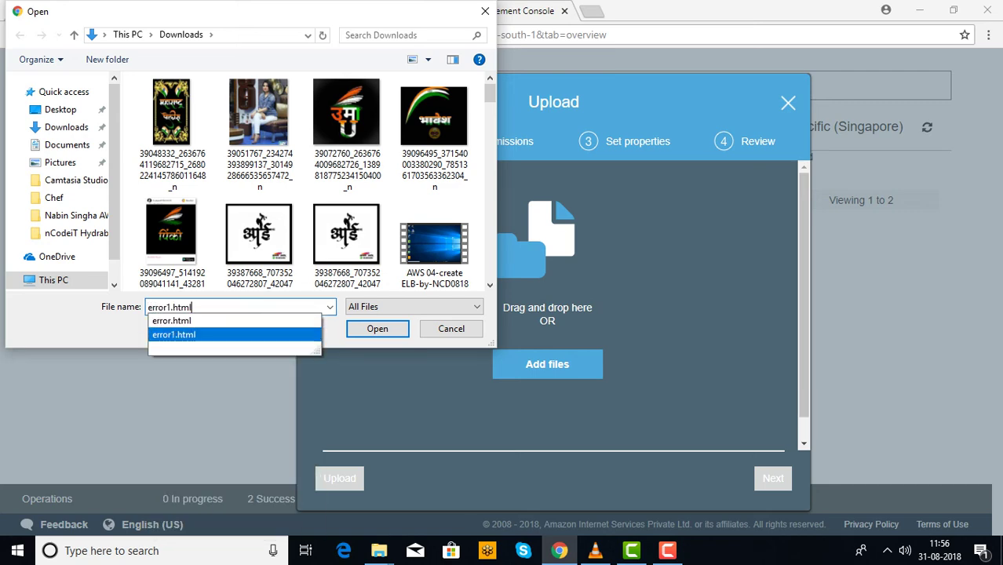
key(Return)
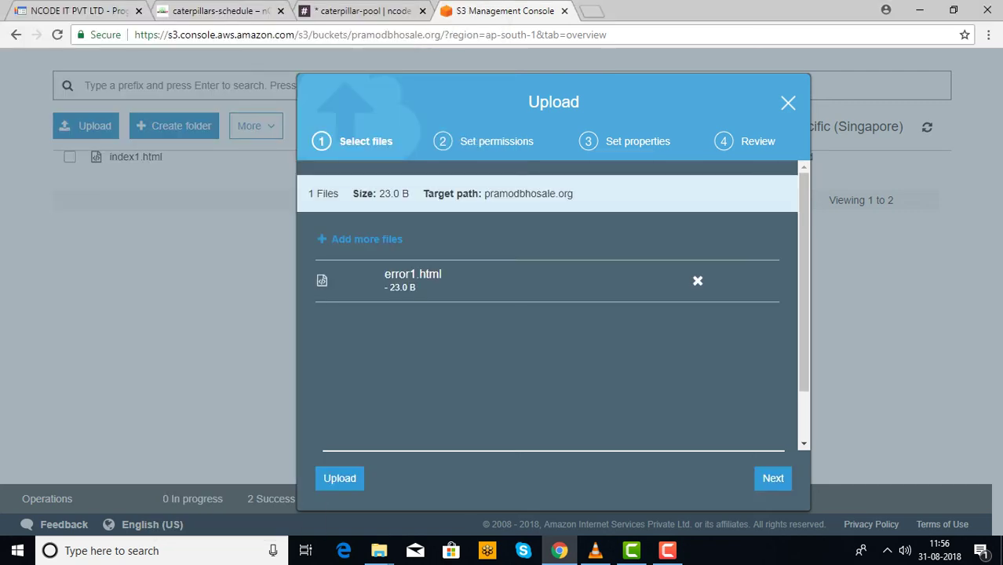
click(340, 478)
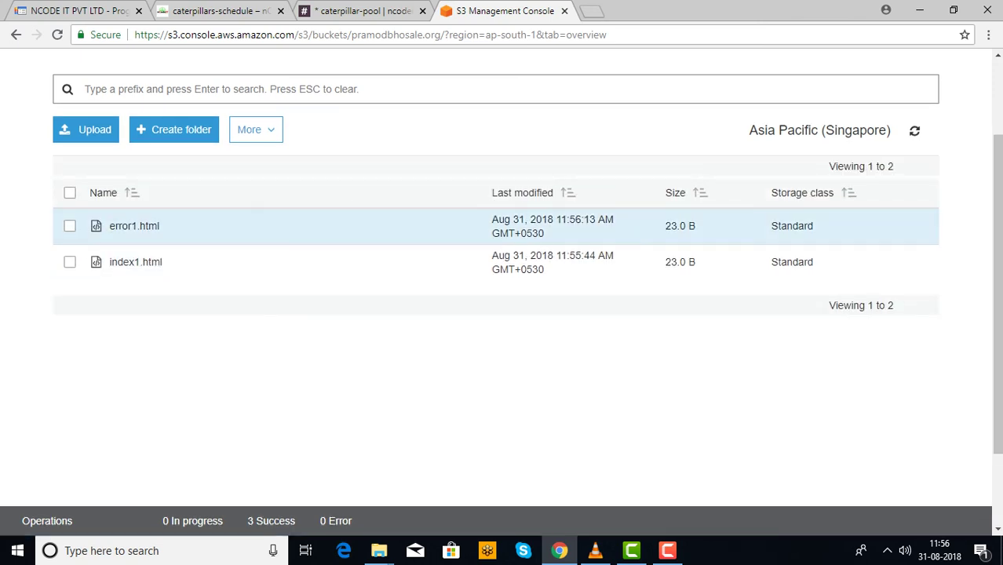
Step: Look over the bucket's properties, permissions and management settings, and check the uploaded files in the overview
scroll(502, 282, up, 2)
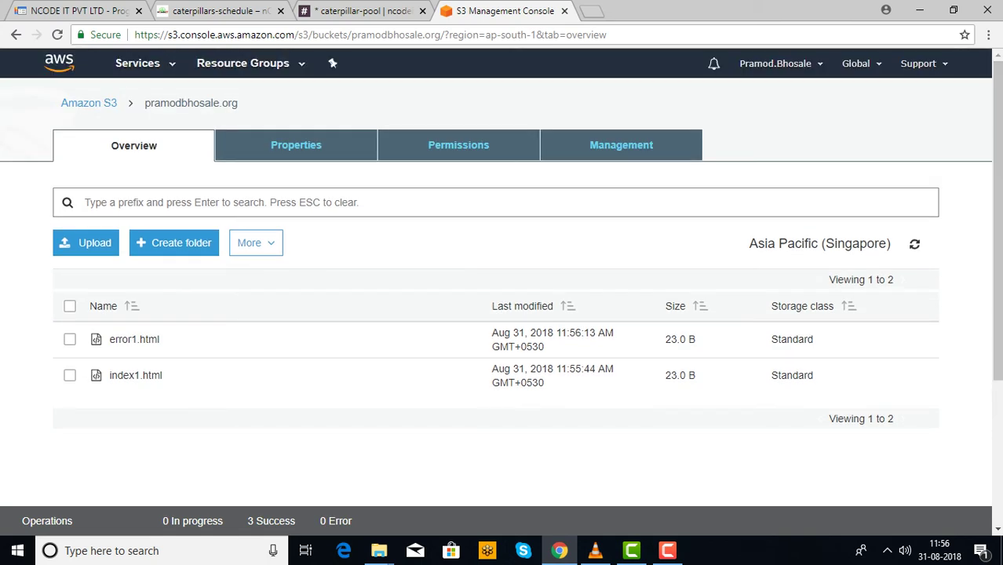
click(296, 145)
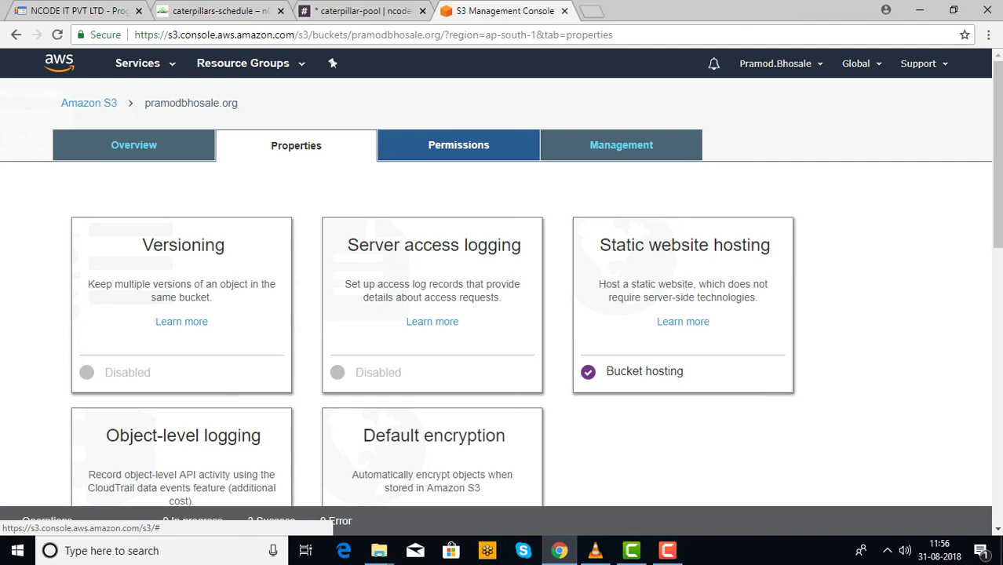
click(458, 145)
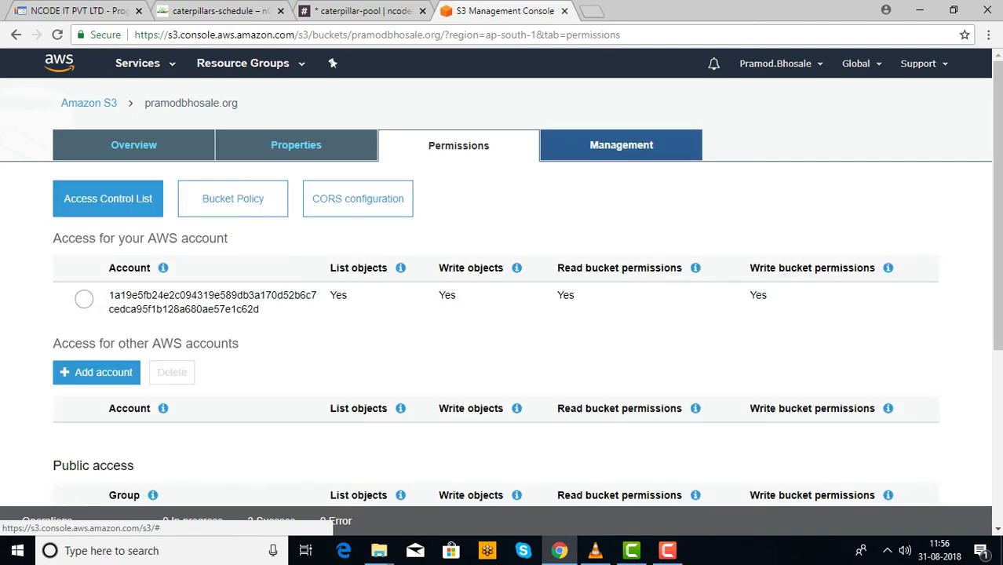
click(621, 146)
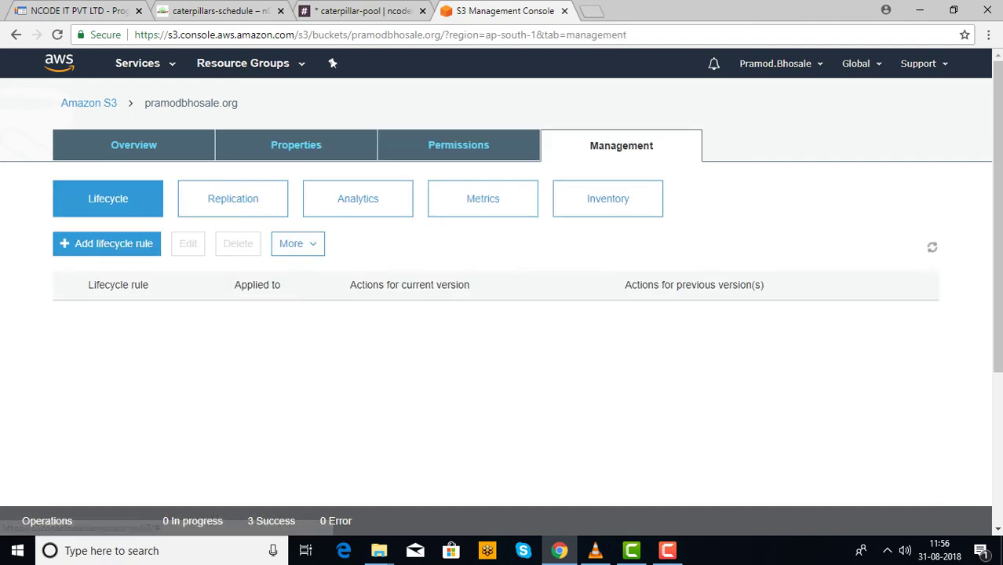
click(134, 145)
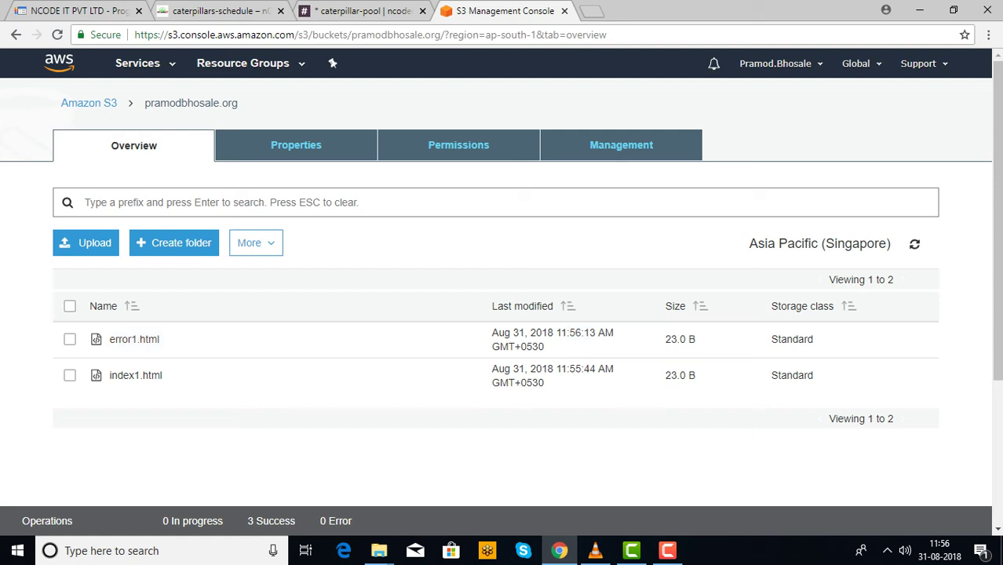
scroll(502, 314, down, 3)
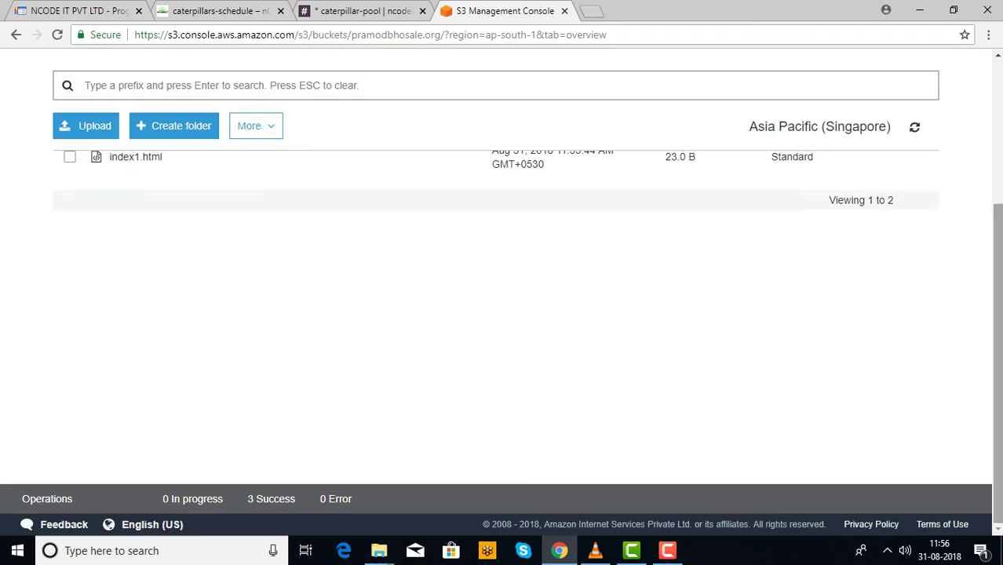
scroll(502, 314, up, 3)
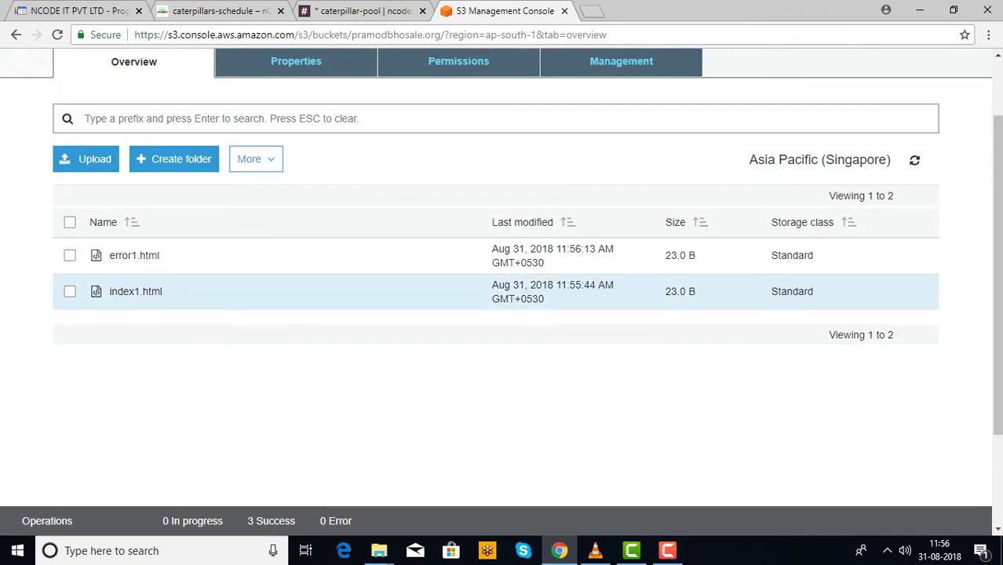
click(69, 291)
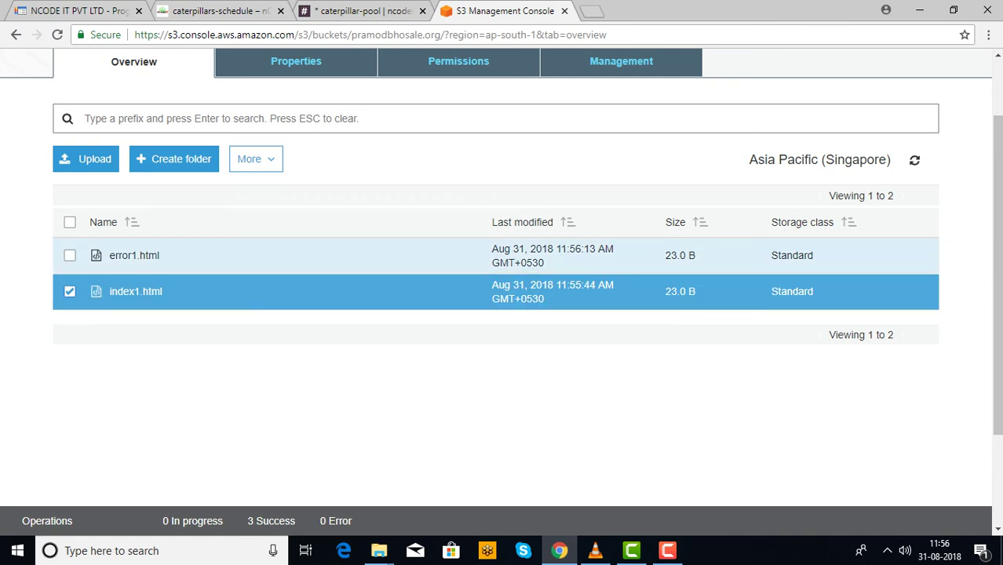
click(69, 255)
right_click(71, 251)
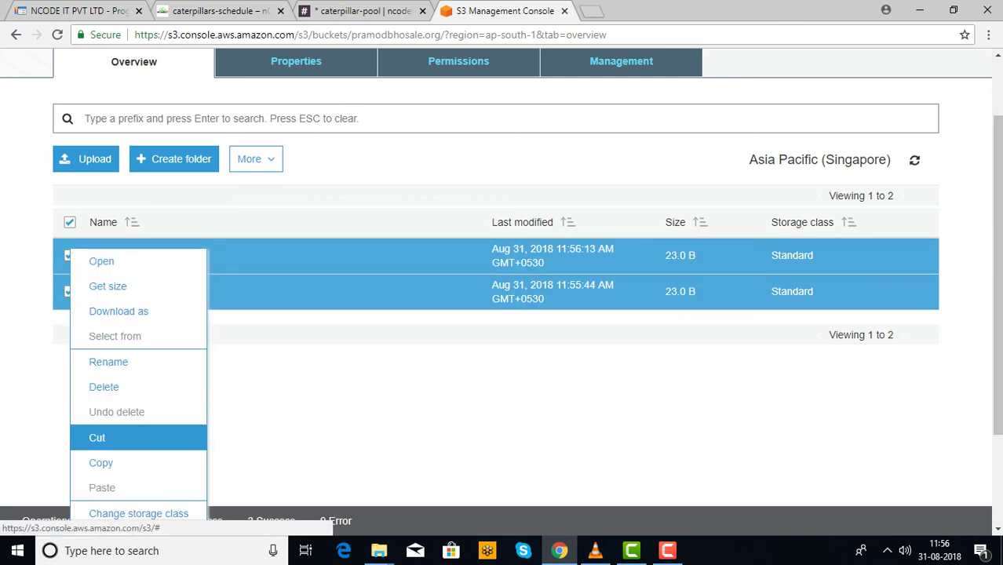
click(98, 437)
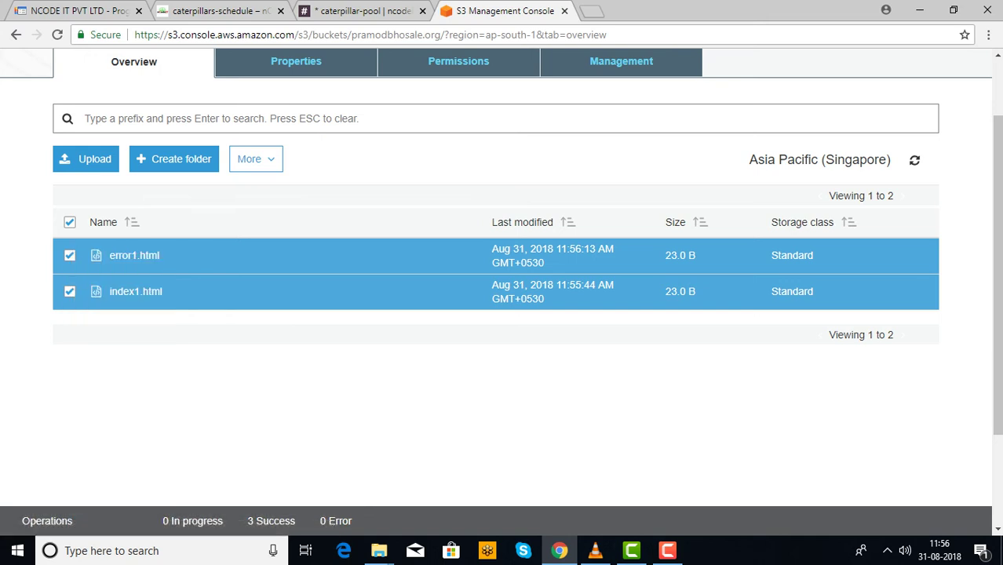
click(70, 222)
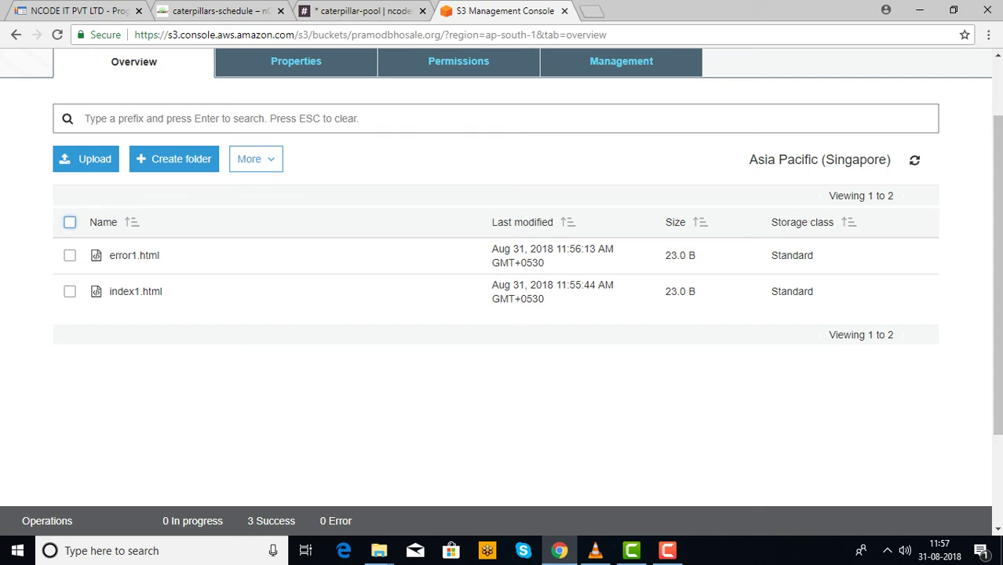
Step: Save the bucket's static website hosting settings with index1.html as index document and error1.html as error document
drag(996, 275, 997, 221)
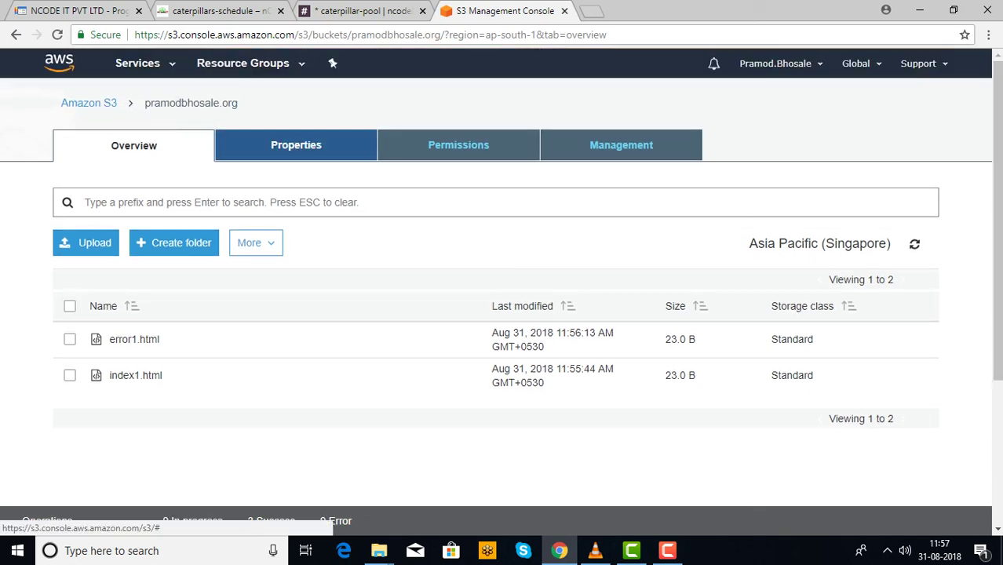
click(296, 145)
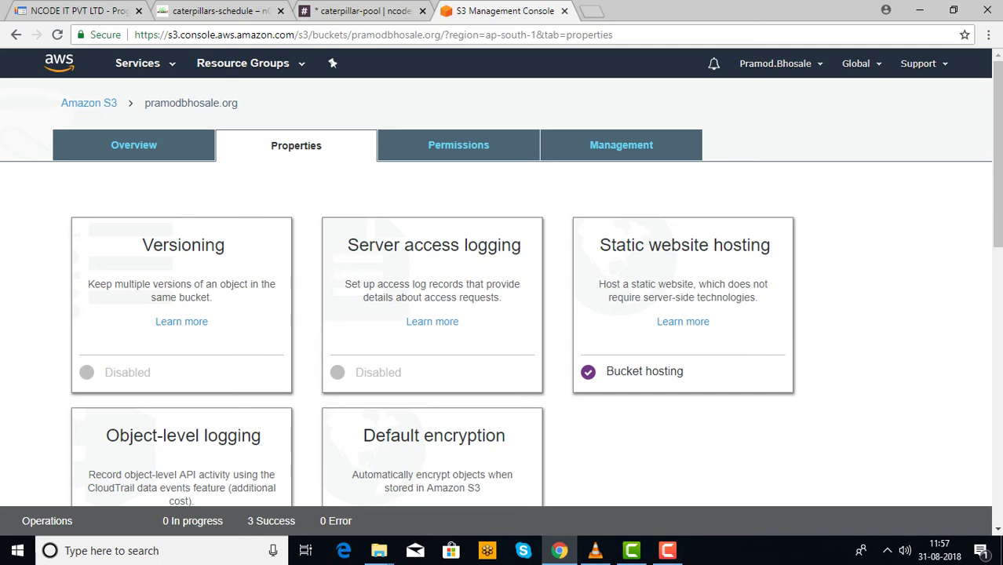
click(682, 304)
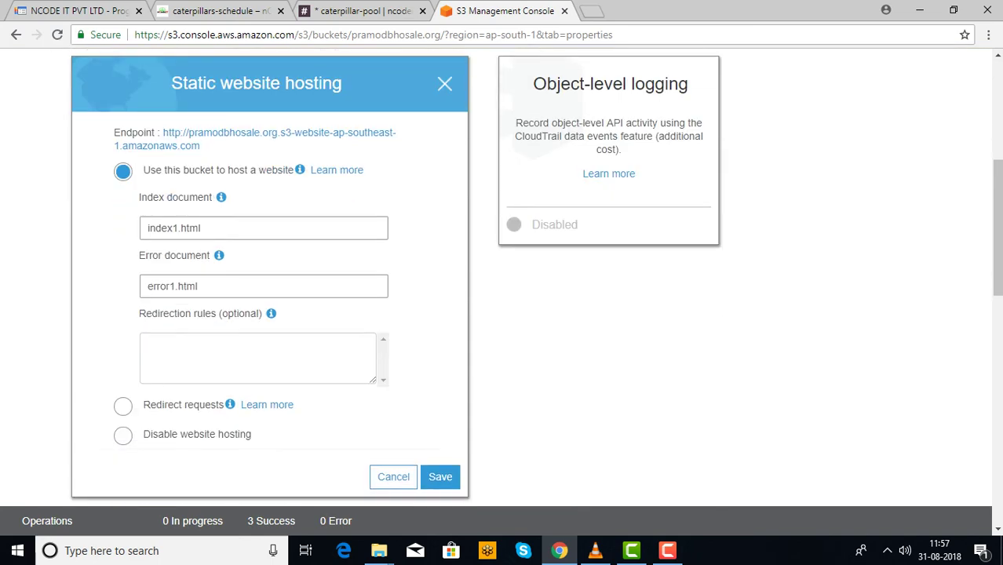
click(439, 476)
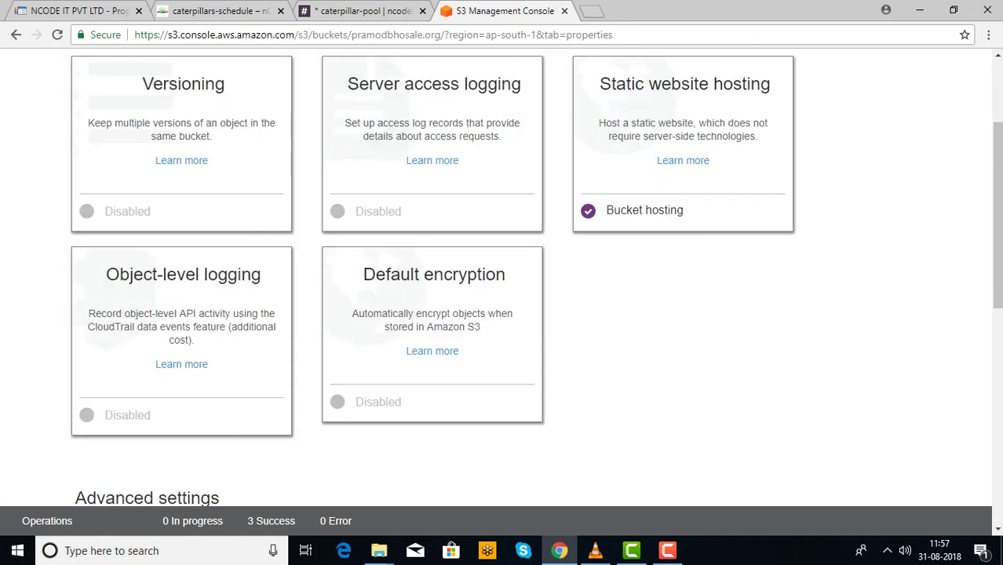
scroll(502, 275, up, 3)
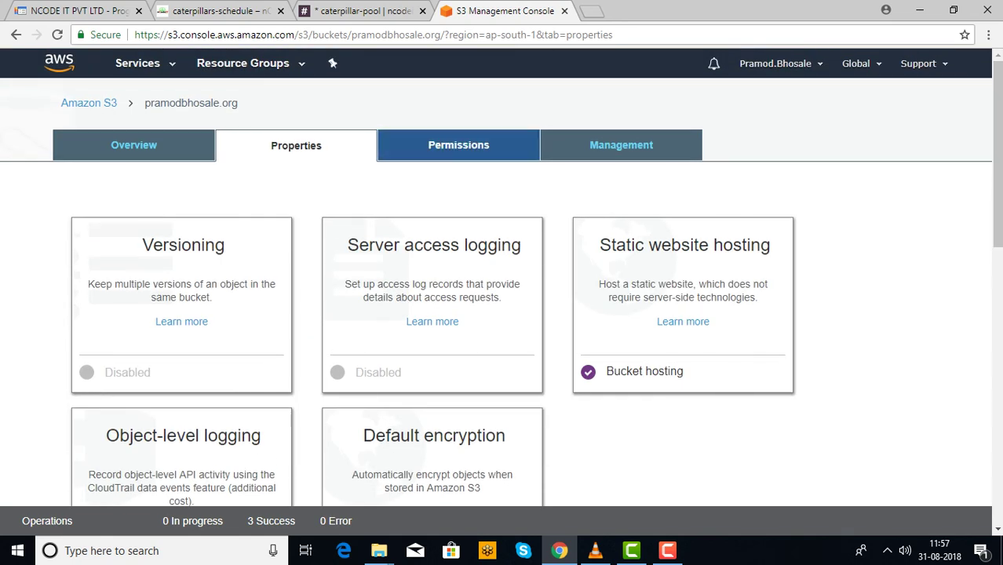
Step: Review the .org bucket's access control list, public access, bucket policy and lifecycle management settings, then return to its overview
click(458, 145)
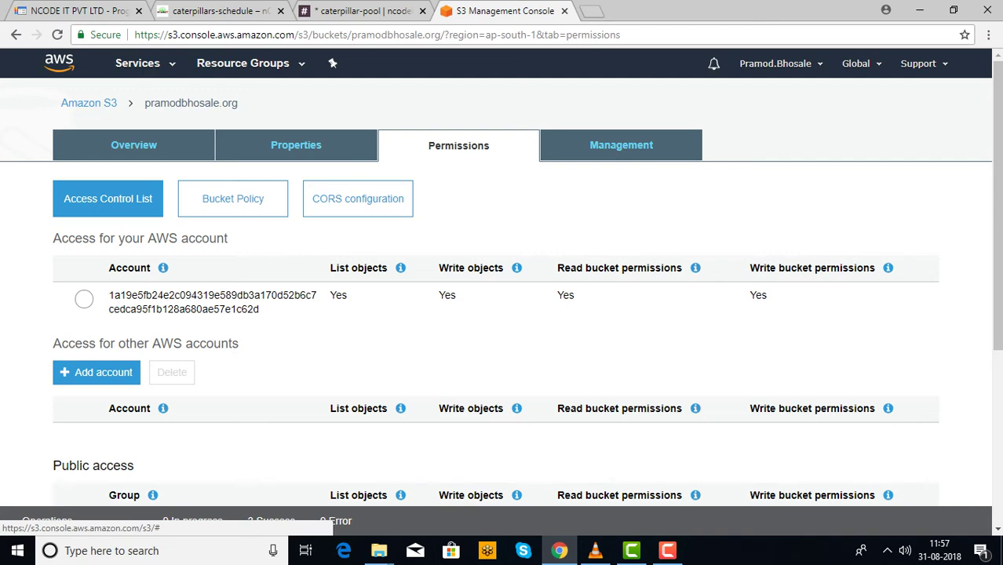
scroll(502, 282, down, 4)
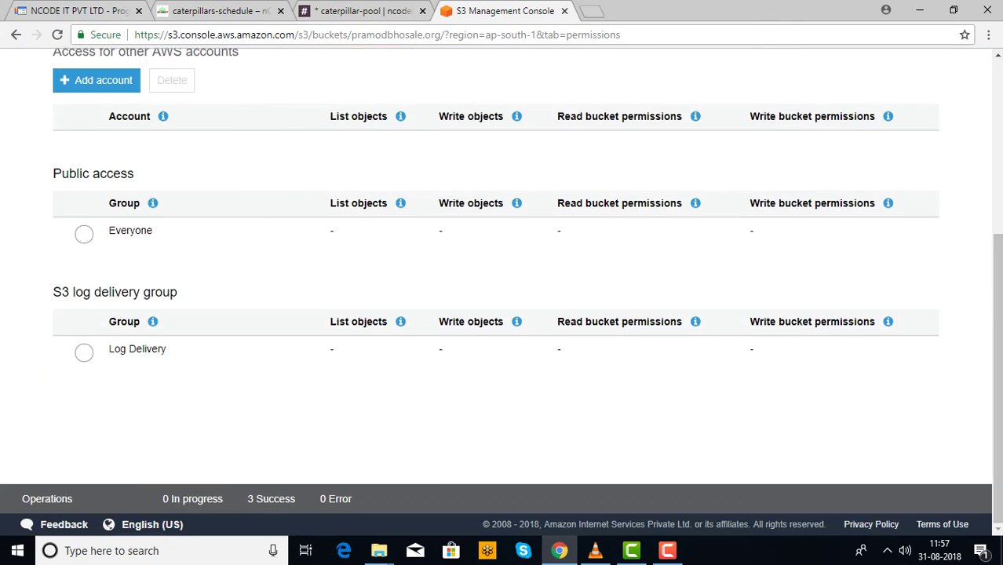
scroll(502, 290, up, 4)
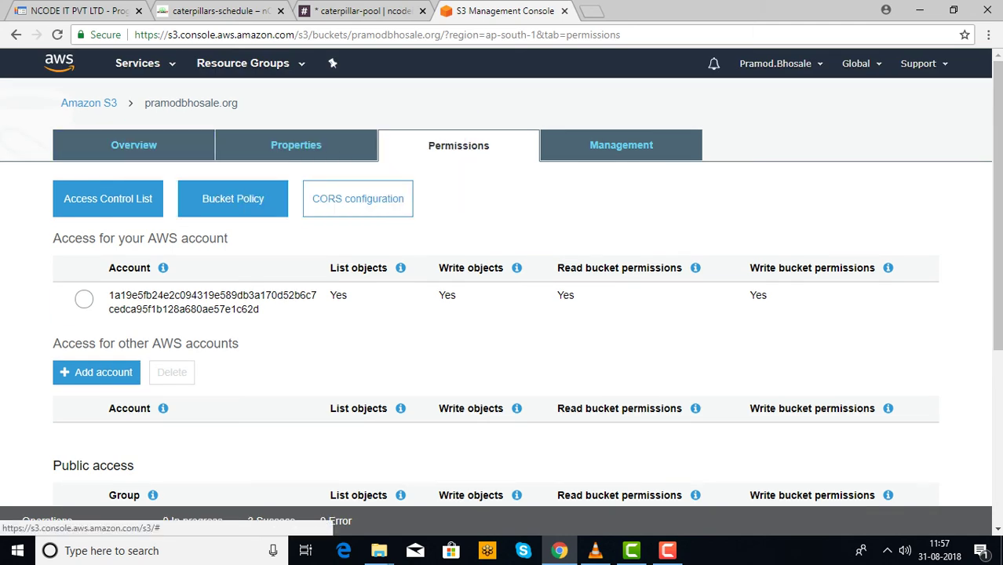
click(232, 199)
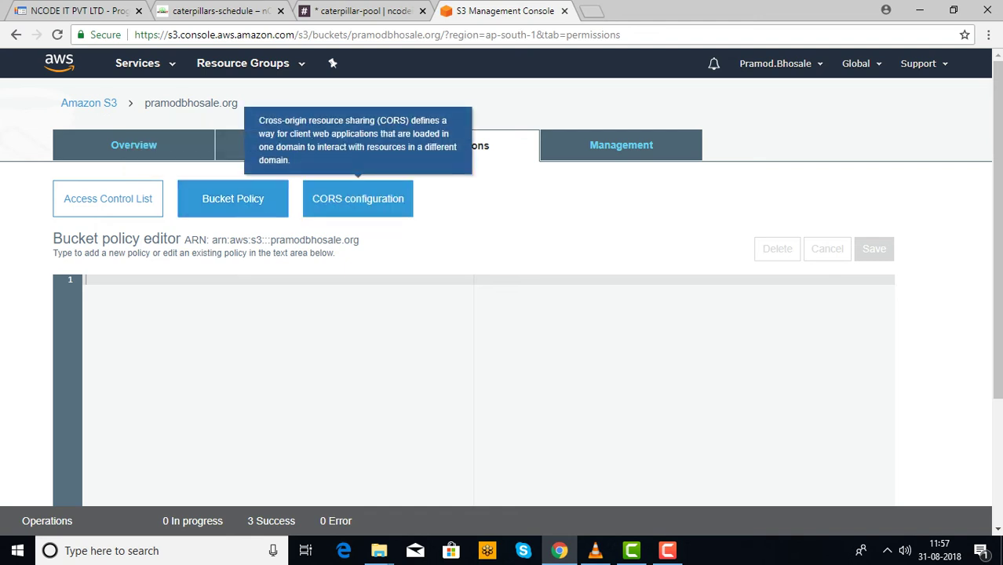
click(620, 145)
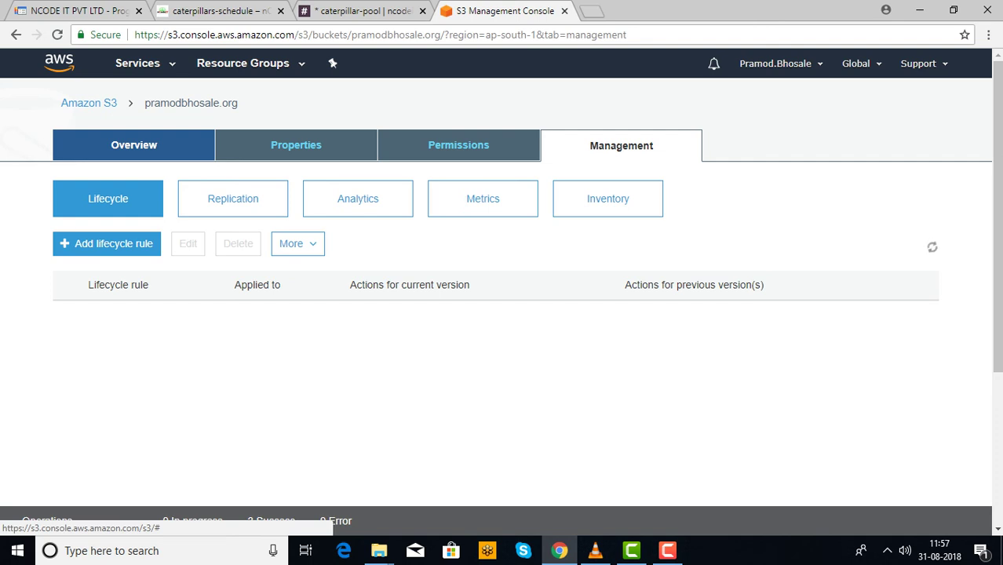
click(134, 145)
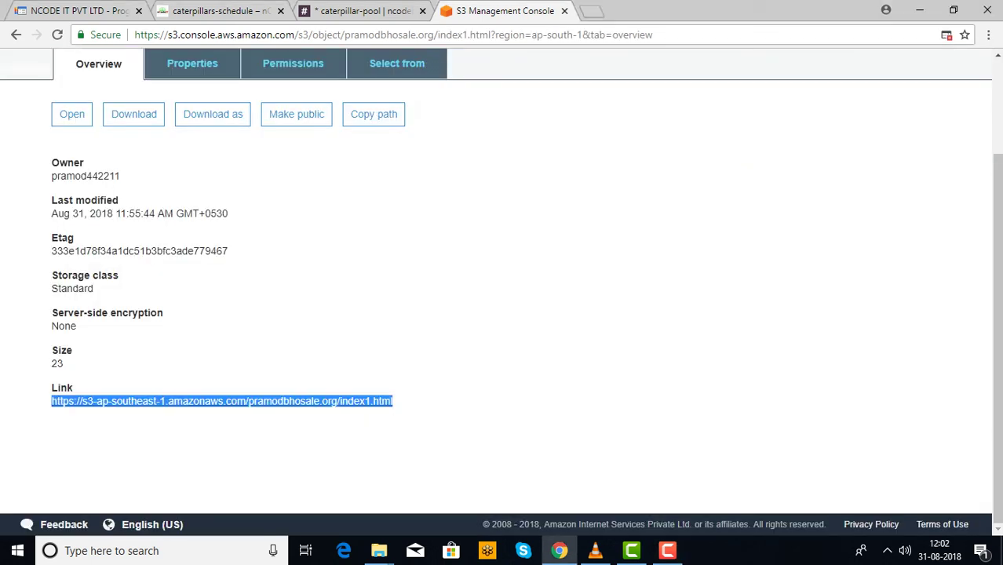
Step: Load the S3 object link of index1.html in a new browser tab
key(ctrl+t)
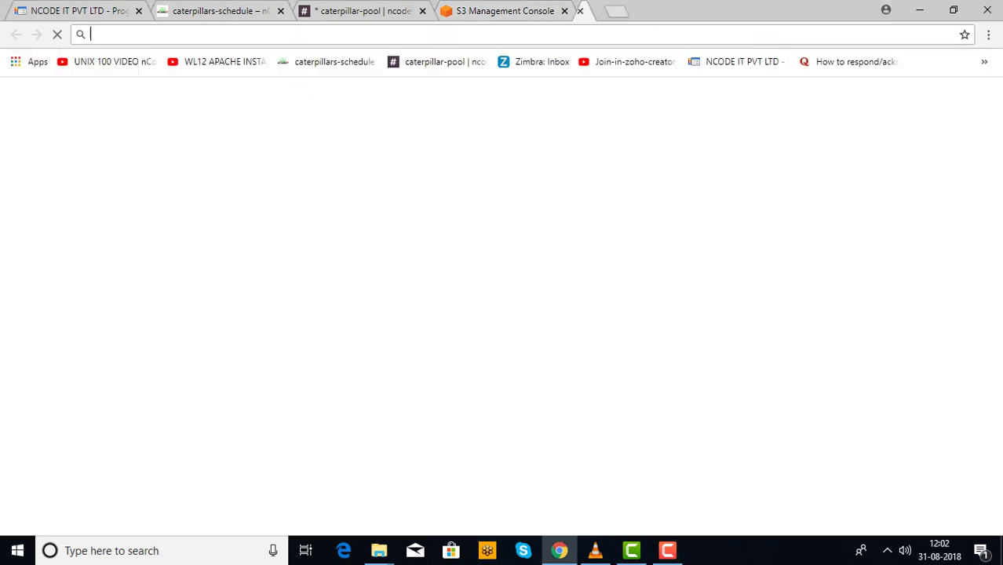
text(https://s3-ap-southeast-1.amazonaws.com/pramodbhosale.org/index1.html)
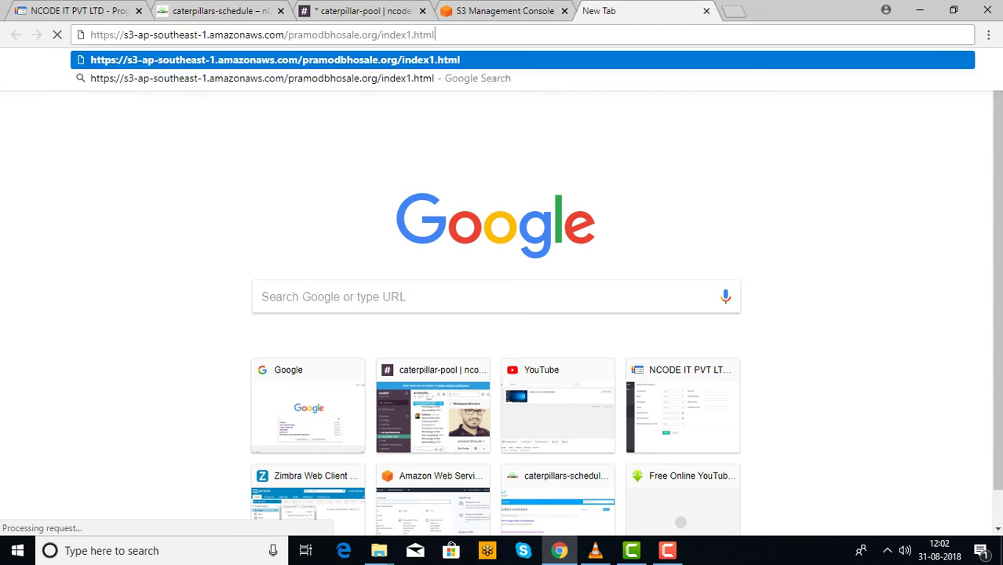
key(Return)
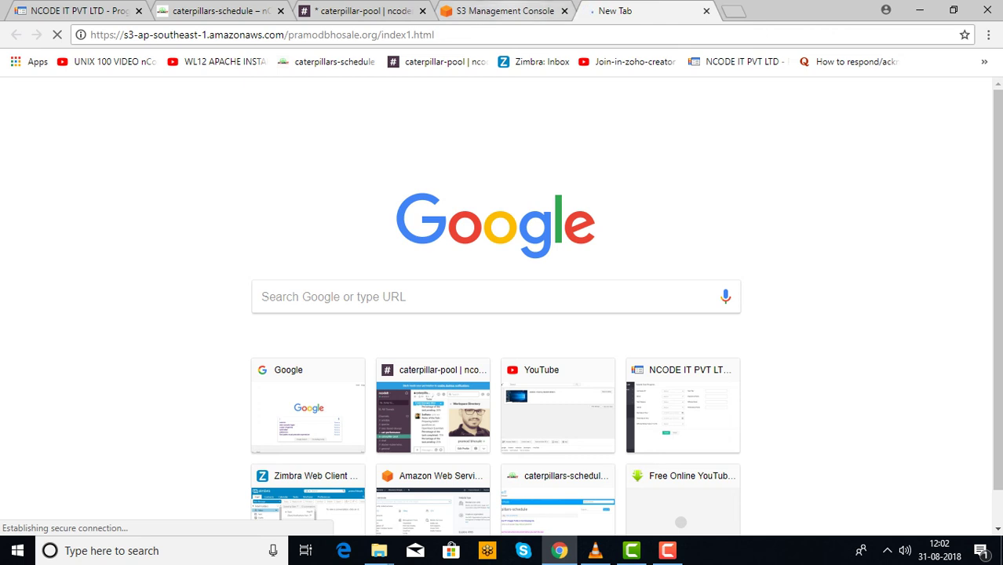
Step: Check the properties and permissions of the index1.html object in the S3 console and return to its overview
click(506, 11)
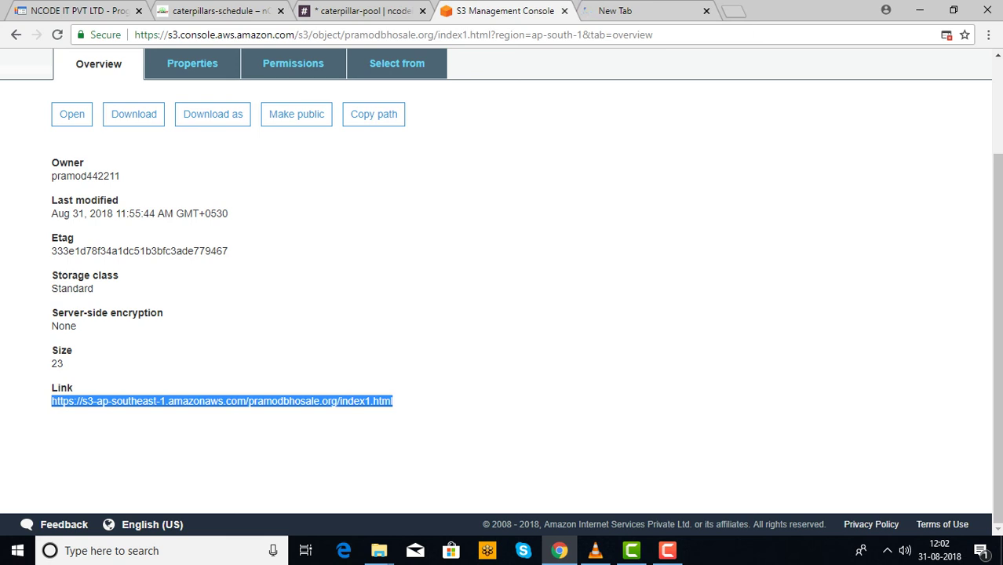
scroll(502, 299, up, 2)
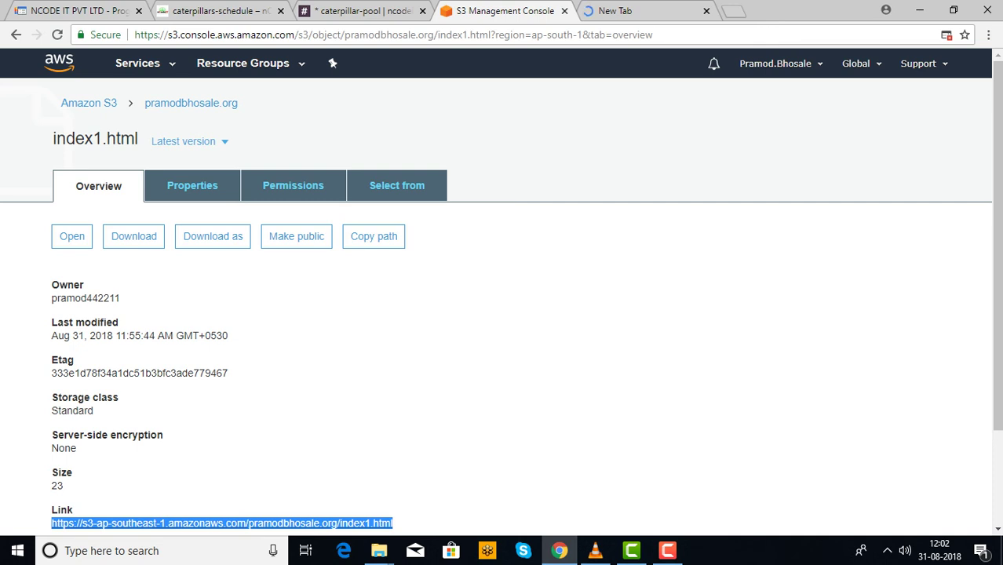
click(191, 185)
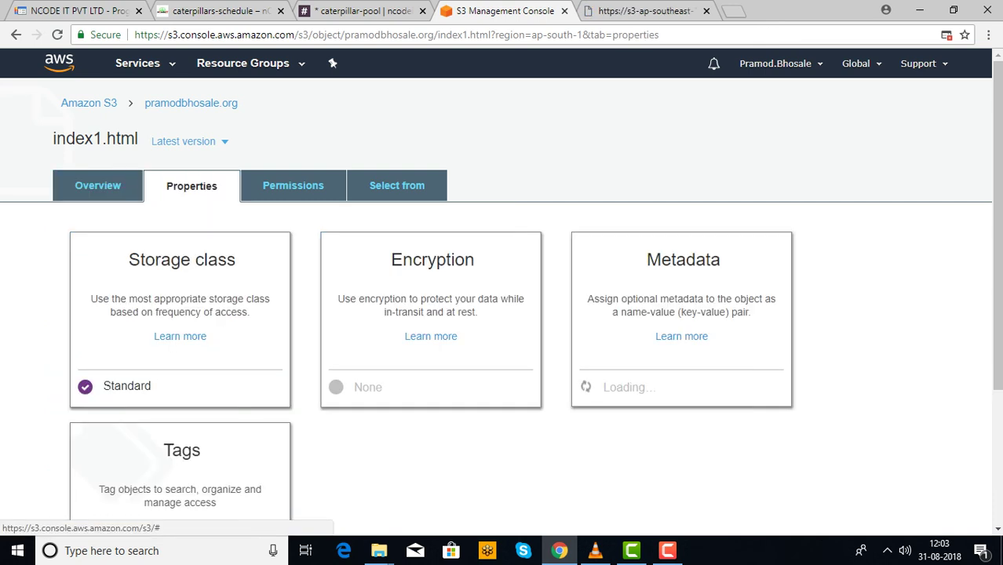
click(293, 185)
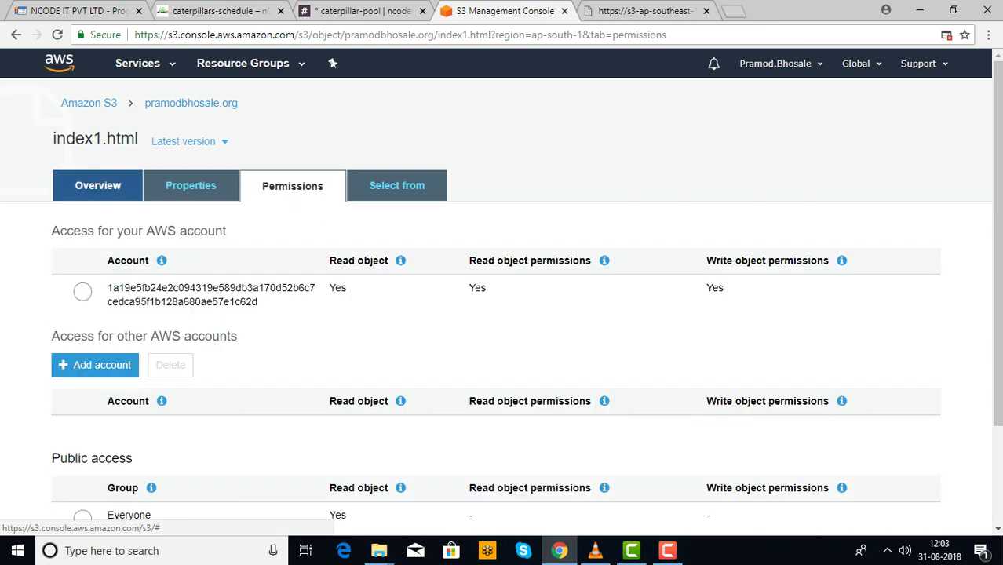
click(98, 186)
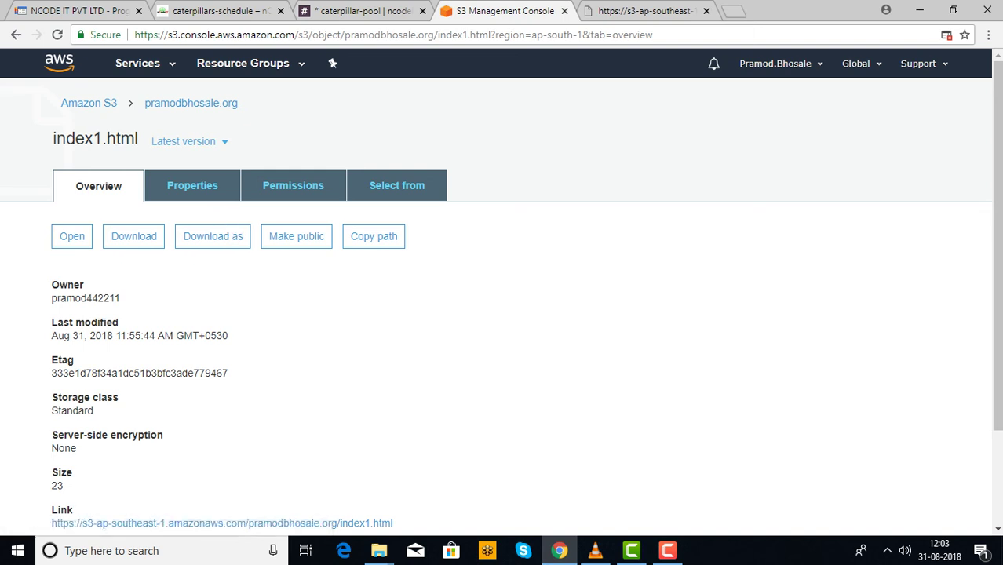
Step: View the hosted index1.html page in its browser tab, highlight its text and reload the page
click(645, 11)
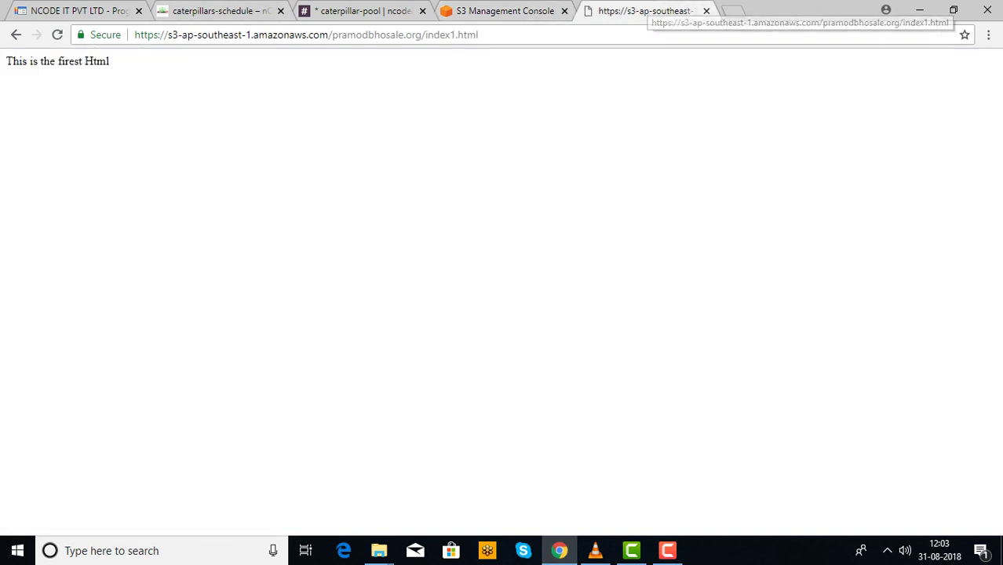
drag(109, 61, 13, 62)
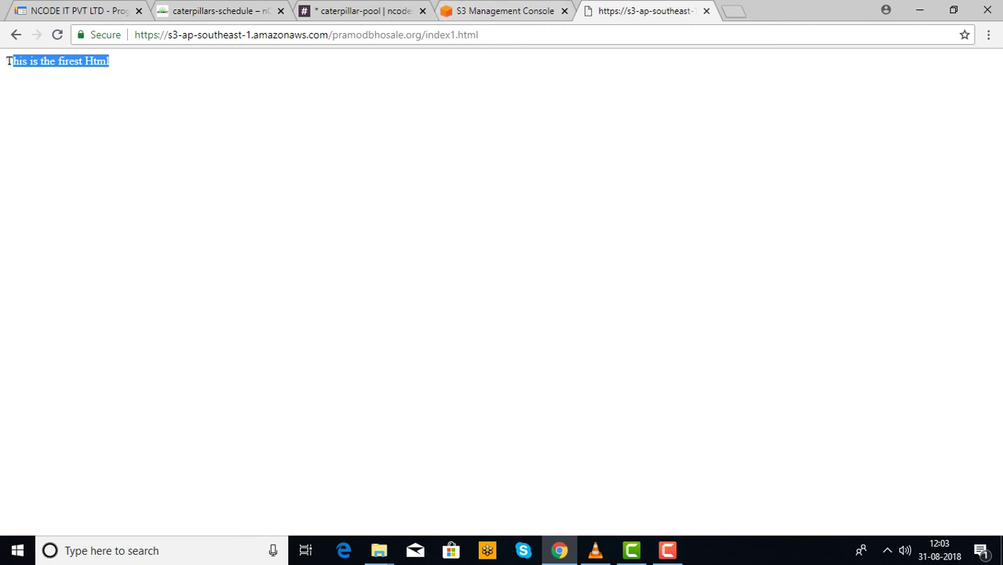
click(57, 34)
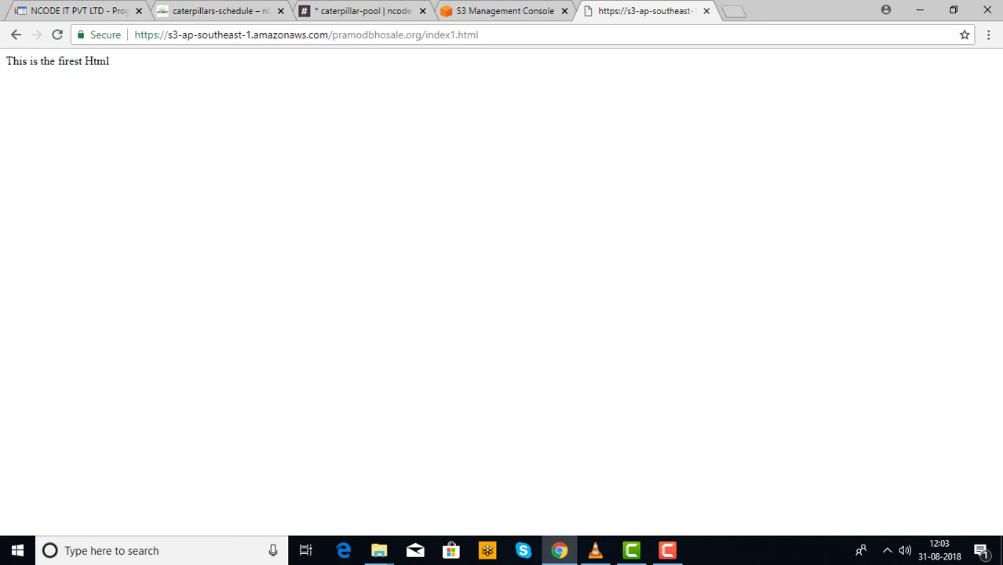
key(ctrl+shift+Tab)
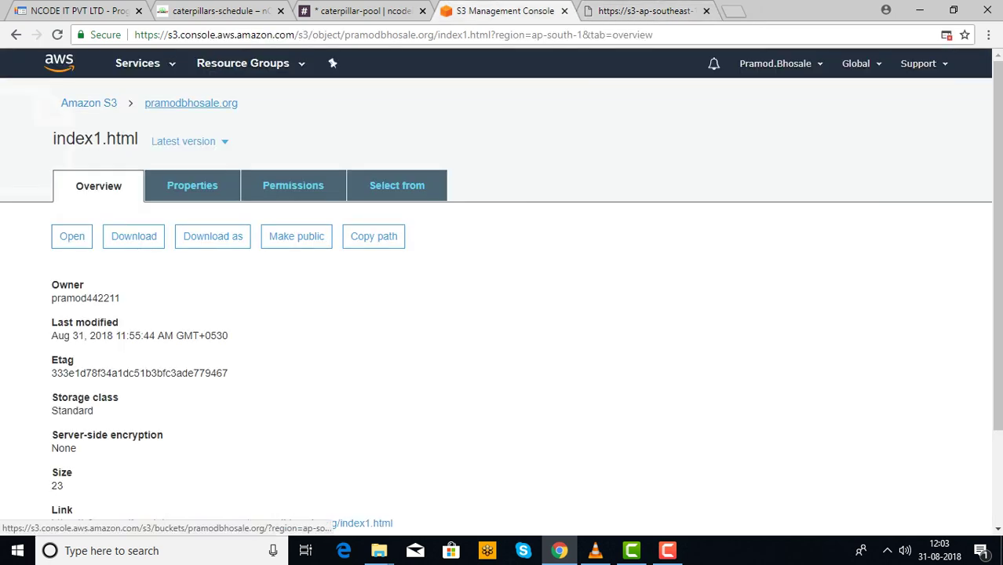
click(191, 102)
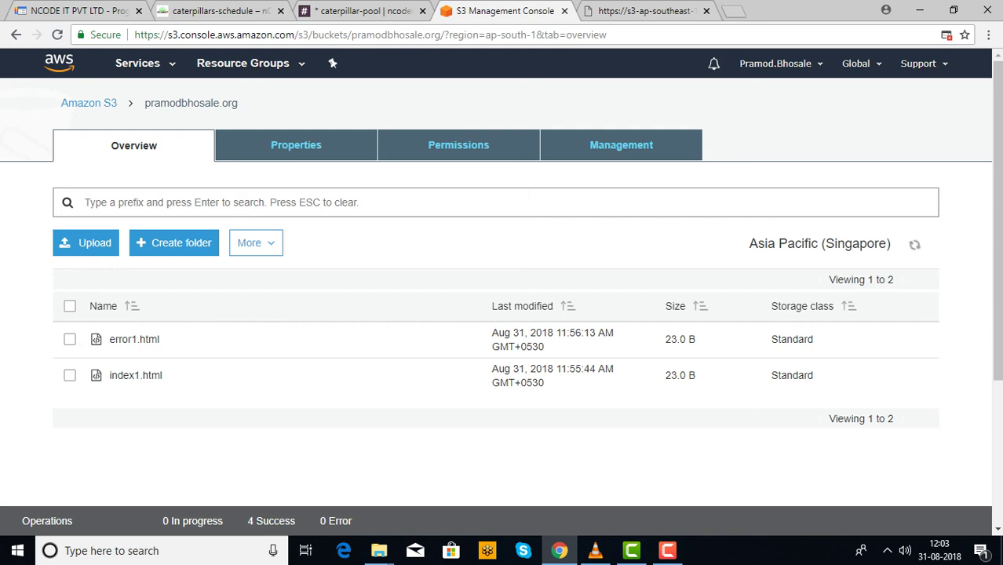
click(174, 242)
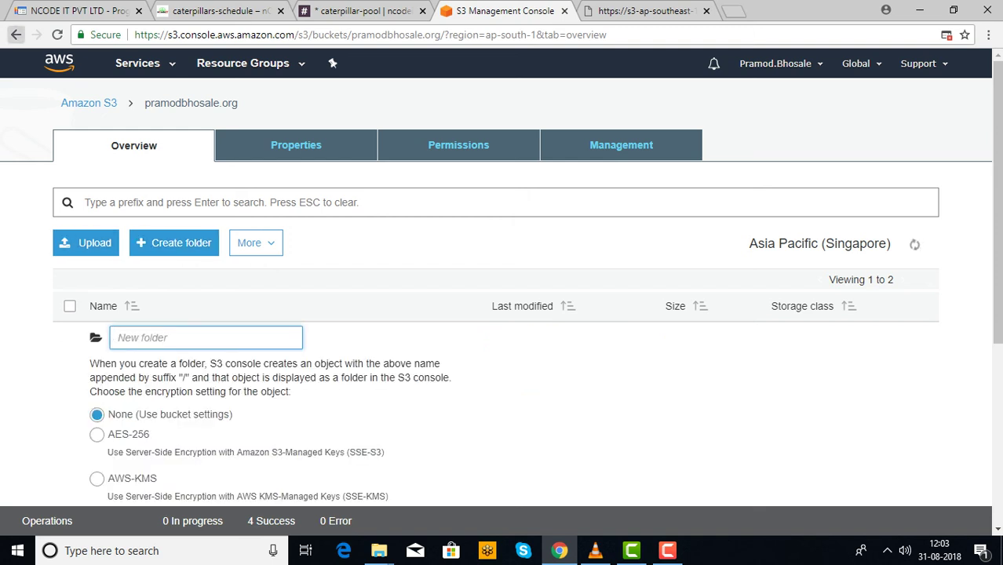
click(15, 35)
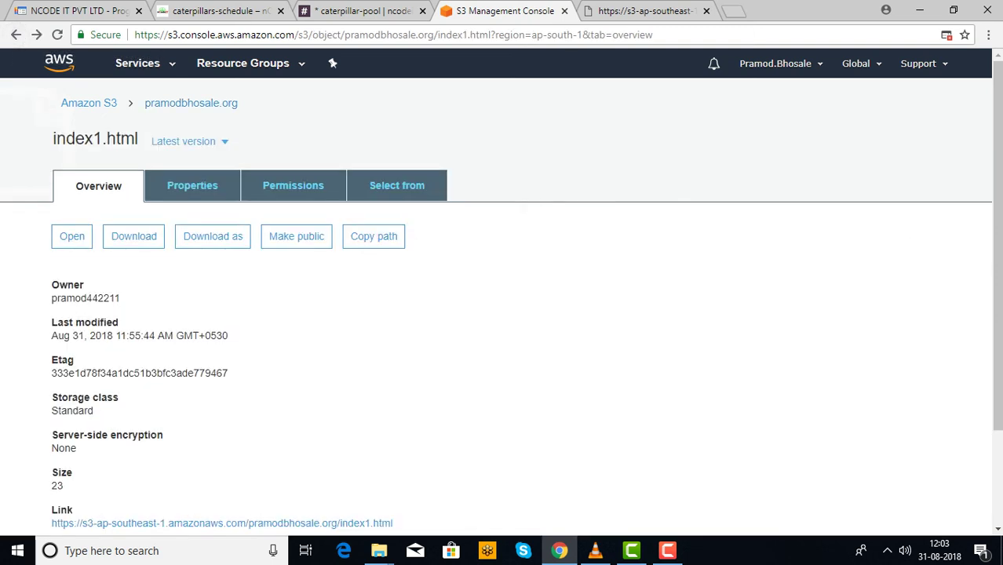
Step: Copy the object link from the index1.html overview and load it in another new browser tab
drag(393, 522, 51, 401)
click(440, 404)
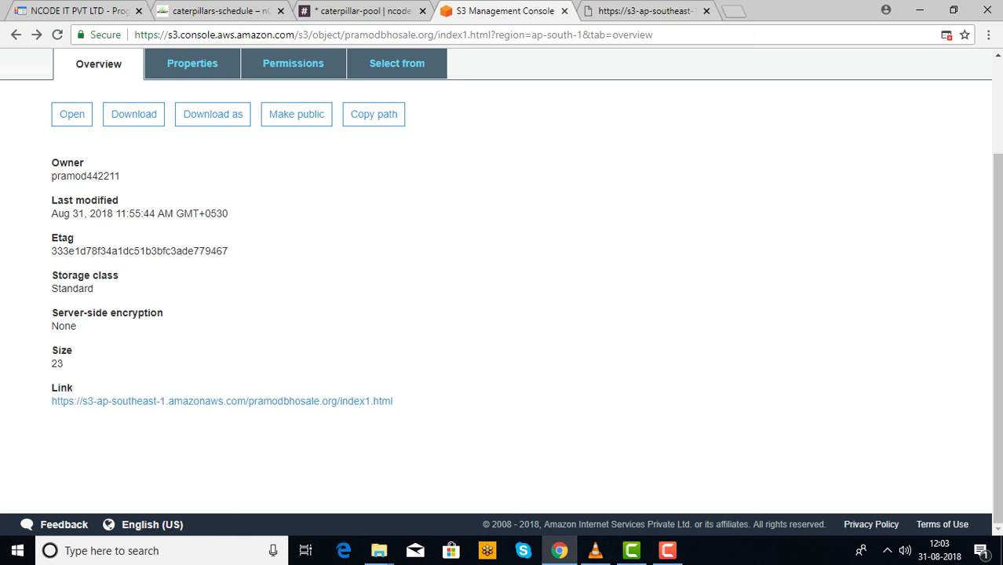
drag(392, 401, 51, 401)
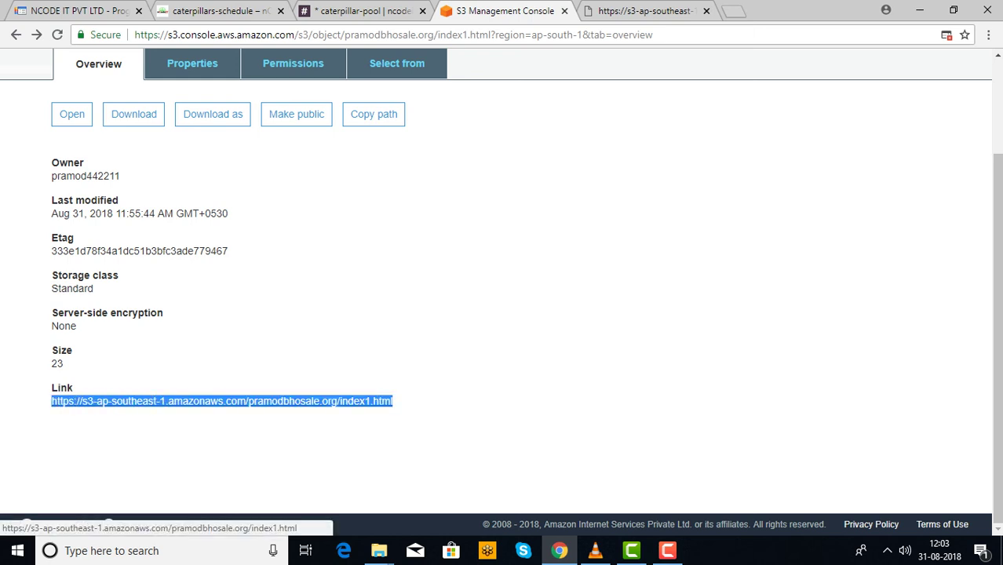
right_click(97, 401)
click(129, 345)
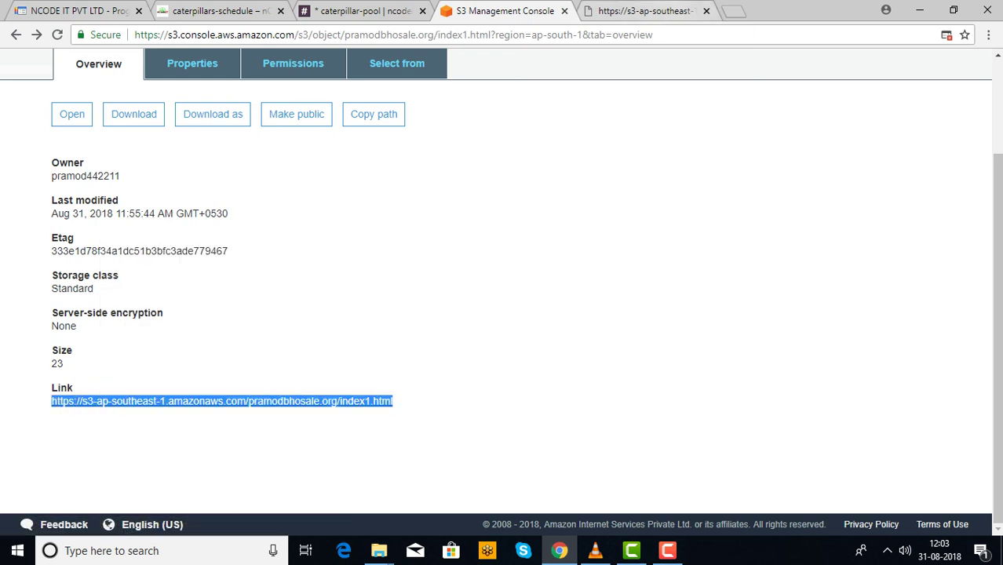
click(643, 11)
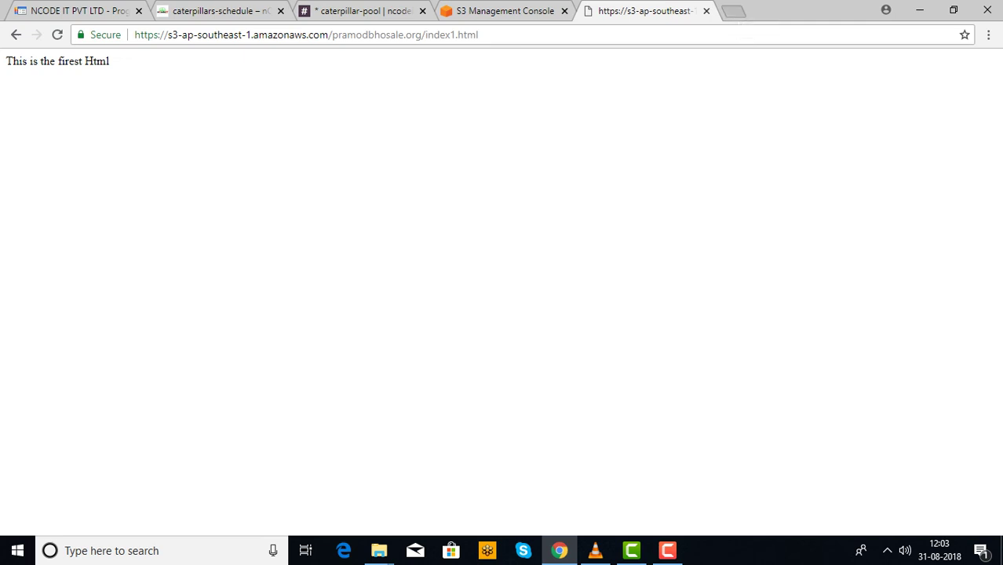
key(ctrl+t)
key(ctrl+v)
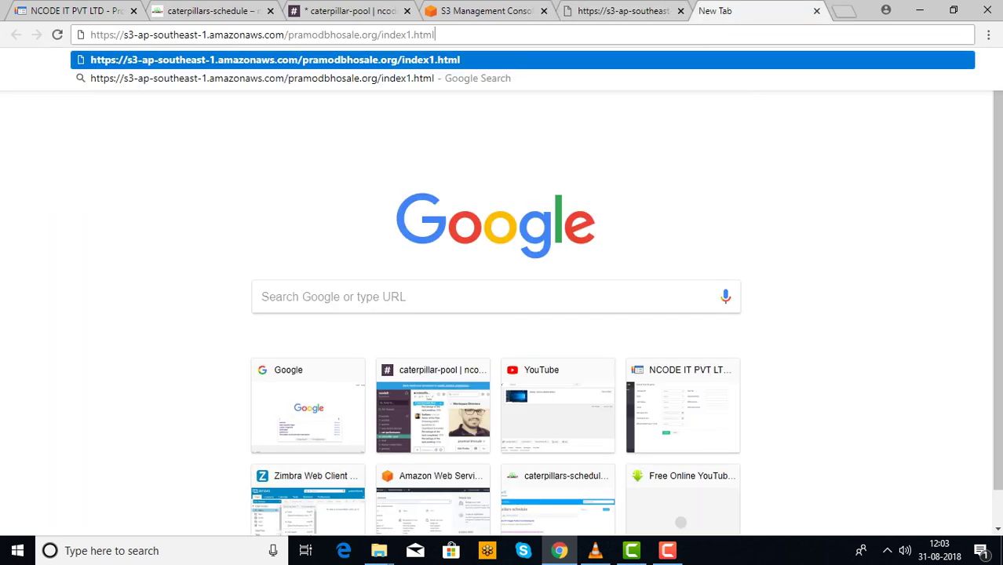
key(Return)
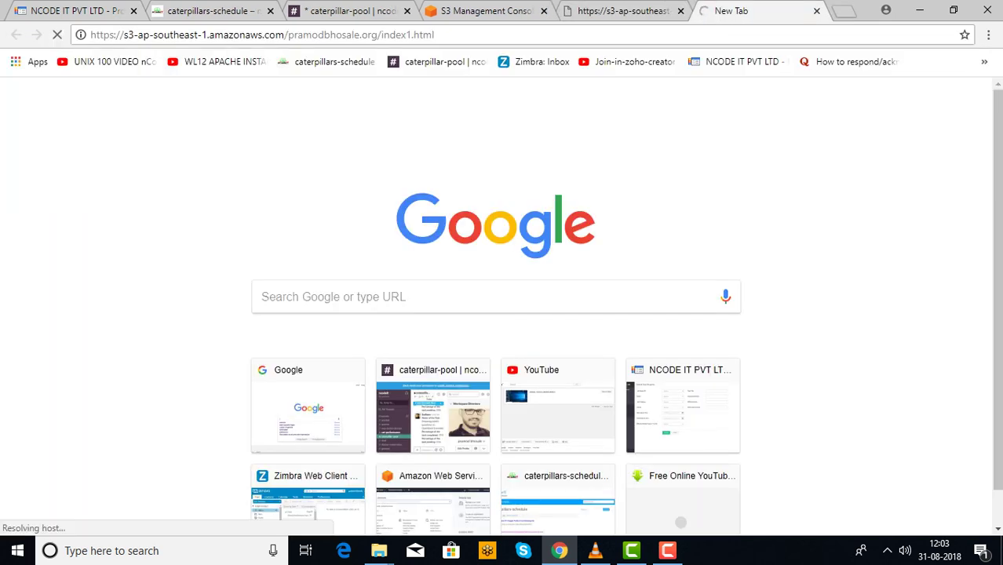